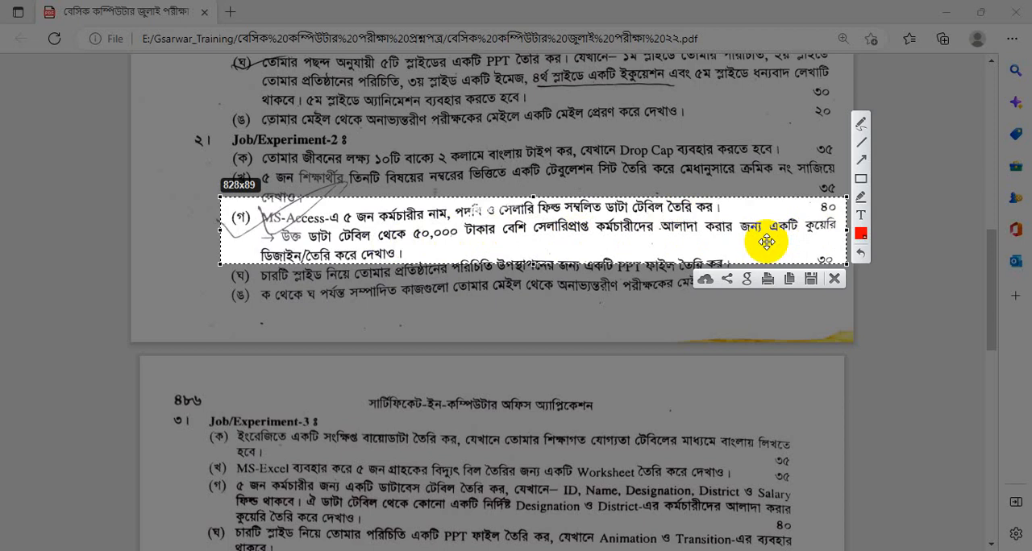
Close the 01. Access Question 01 database and switch to the MS ACCESS folder in File Explorer
{"action": "left_click", "coordinate": [836, 279]}
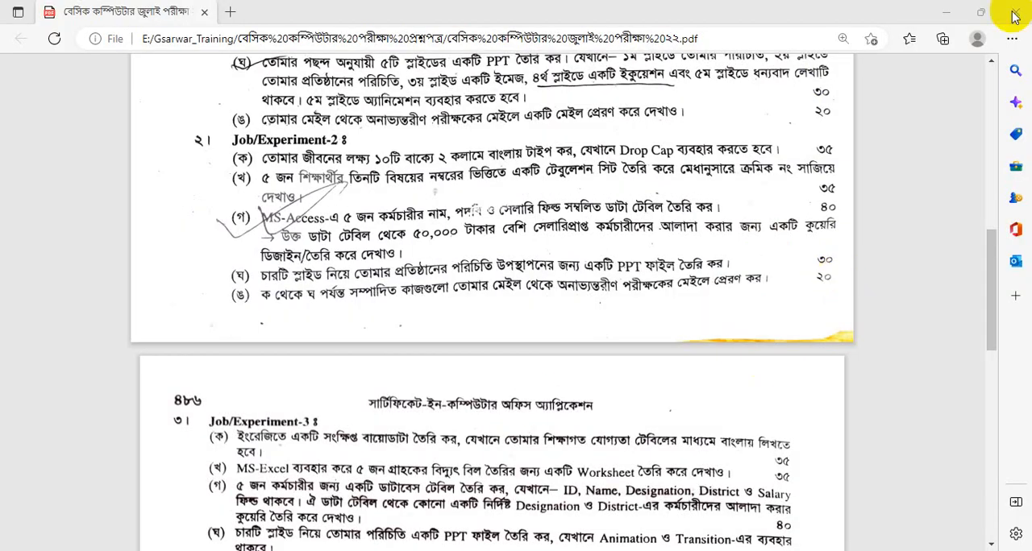
{"action": "left_click", "coordinate": [534, 550]}
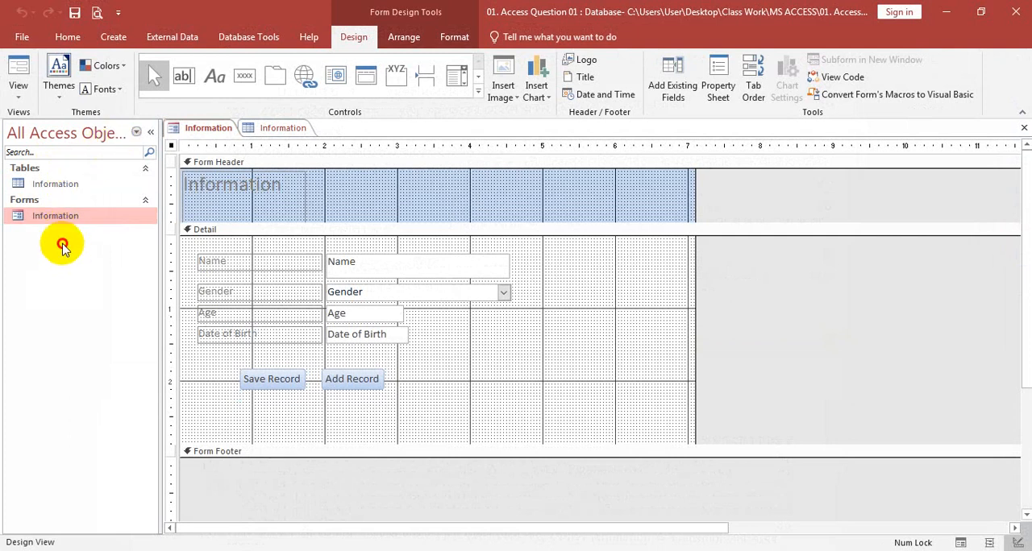
{"action": "left_click", "coordinate": [1017, 9]}
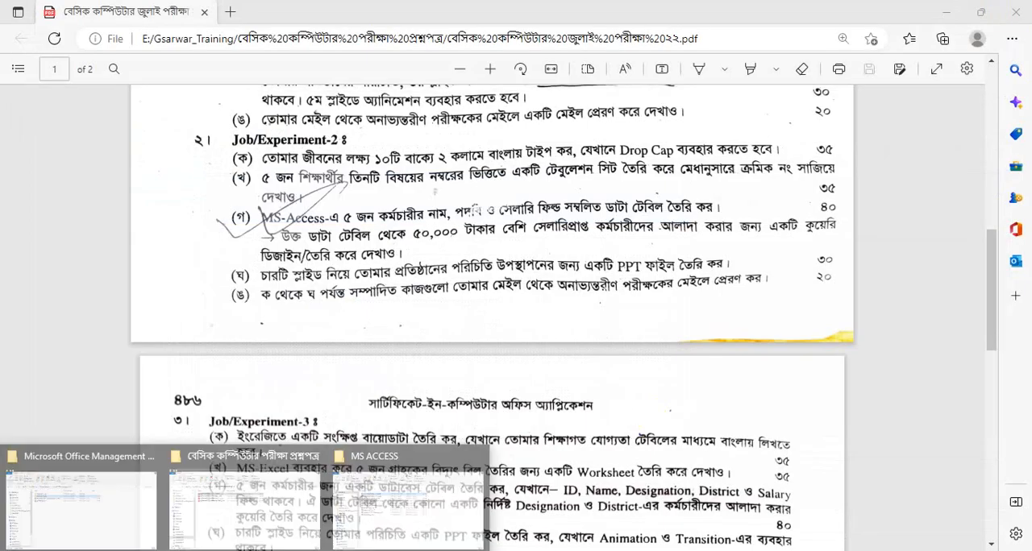
{"action": "left_click", "coordinate": [392, 516]}
Create a new Microsoft Access database file in the MS ACCESS folder and name it "02. Access Question 02"
{"action": "right_click", "coordinate": [278, 375]}
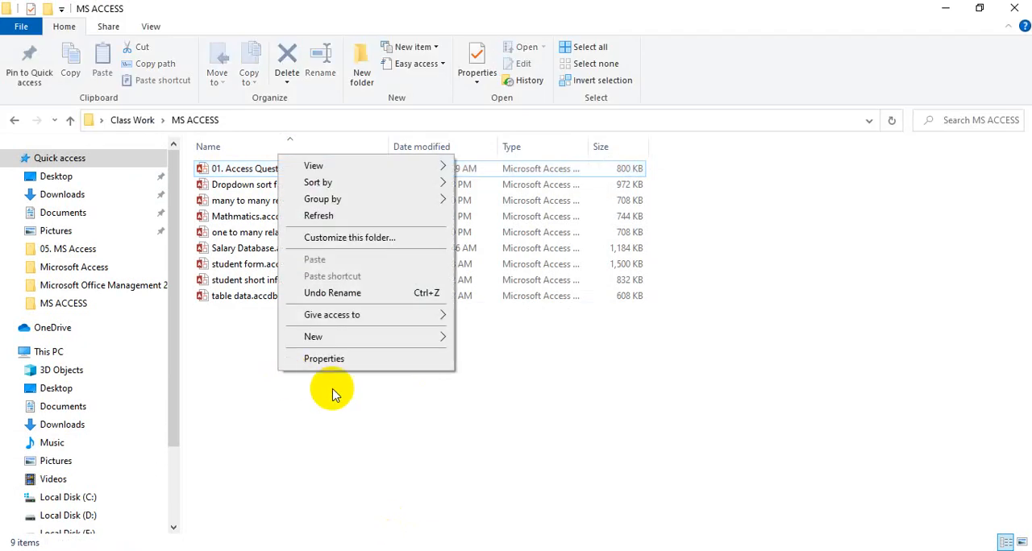
{"action": "left_click", "coordinate": [271, 396]}
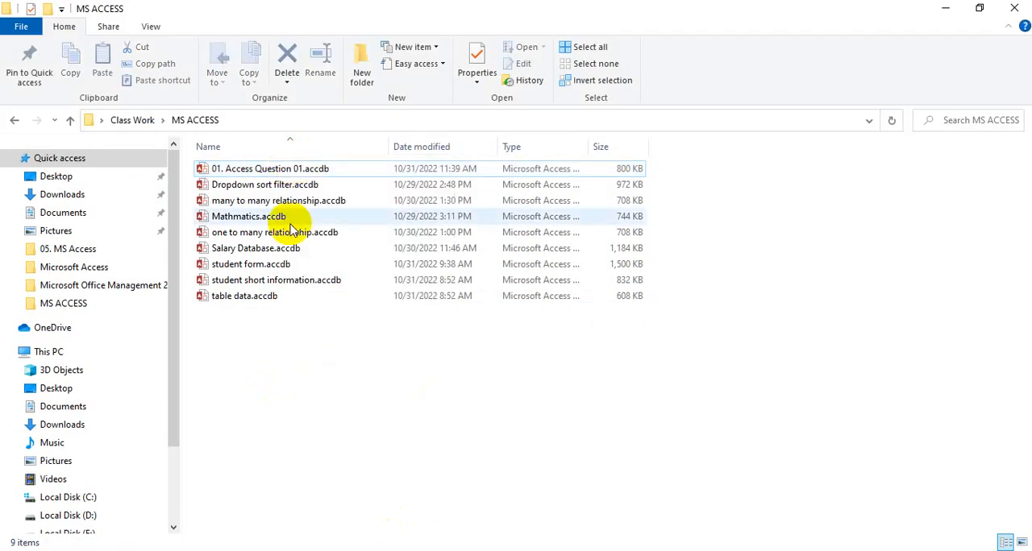
{"action": "right_click", "coordinate": [281, 328]}
{"action": "left_click", "coordinate": [340, 512]}
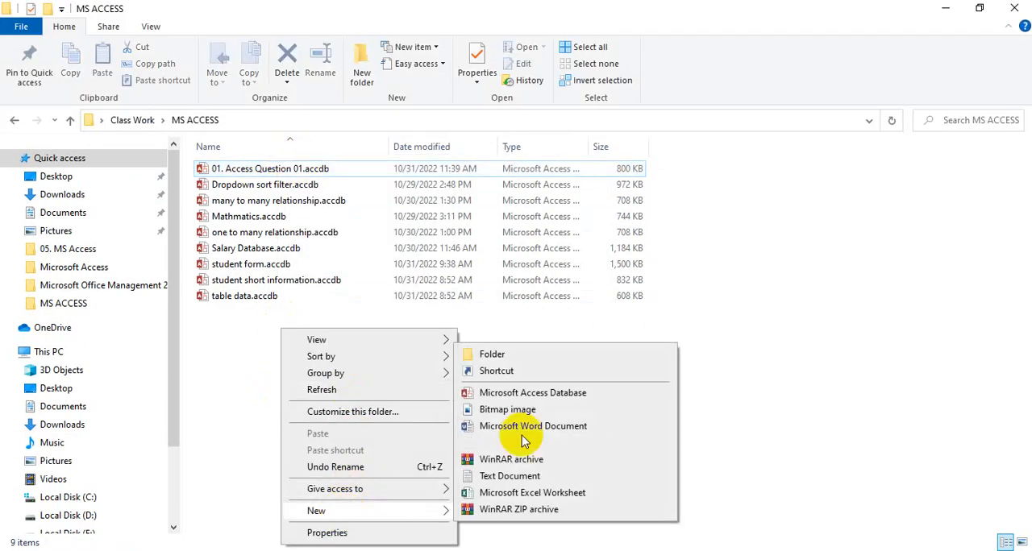
{"action": "left_click", "coordinate": [536, 394]}
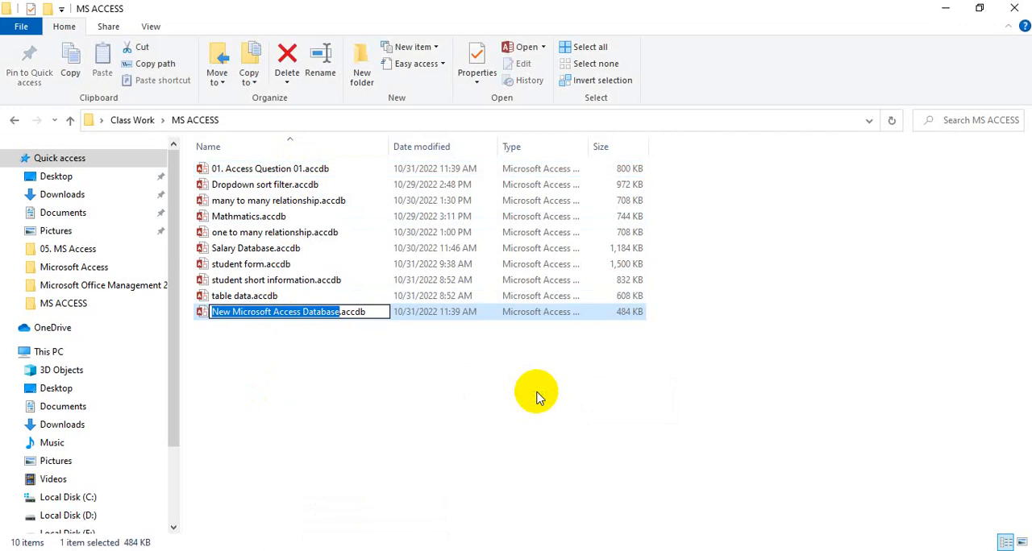
{"action": "type", "text": "02. C"}
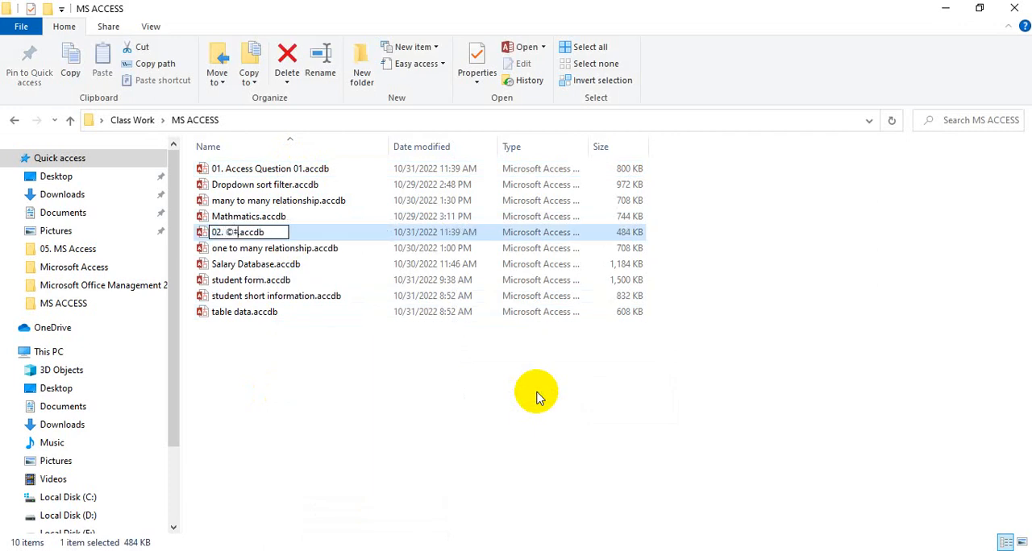
{"action": "key", "text": "BackSpace"}
{"action": "type", "text": "Access "}
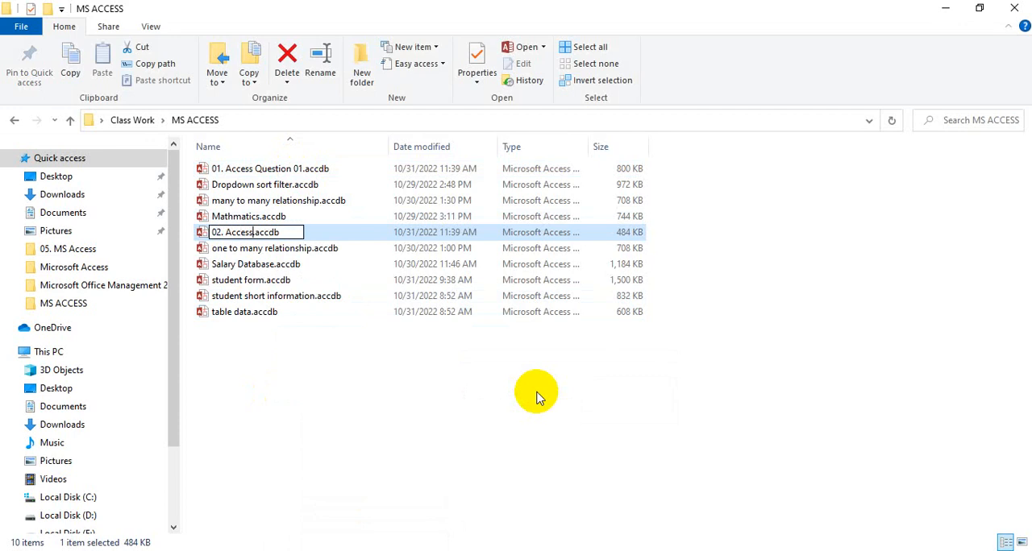
{"action": "type", "text": "Questio"}
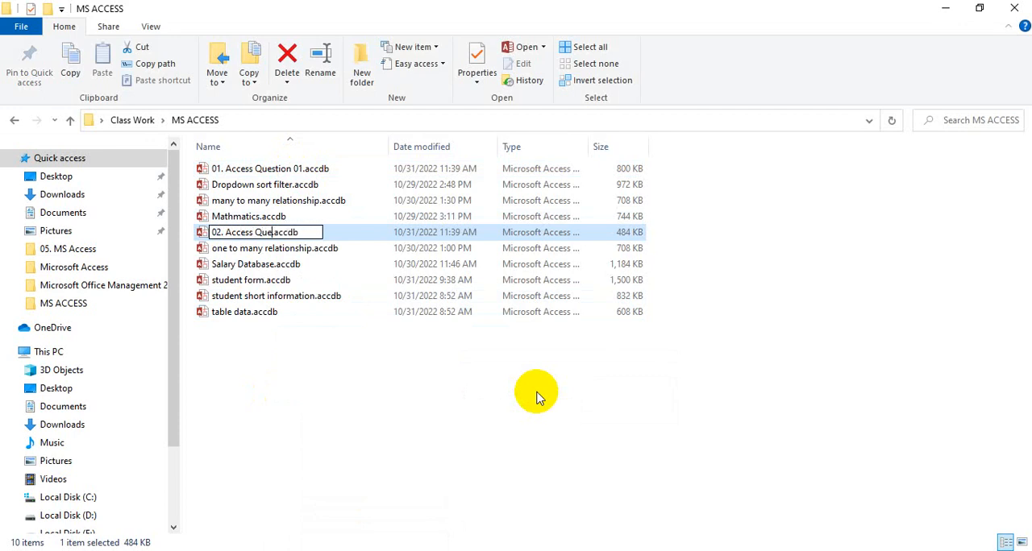
{"action": "type", "text": "n 02"}
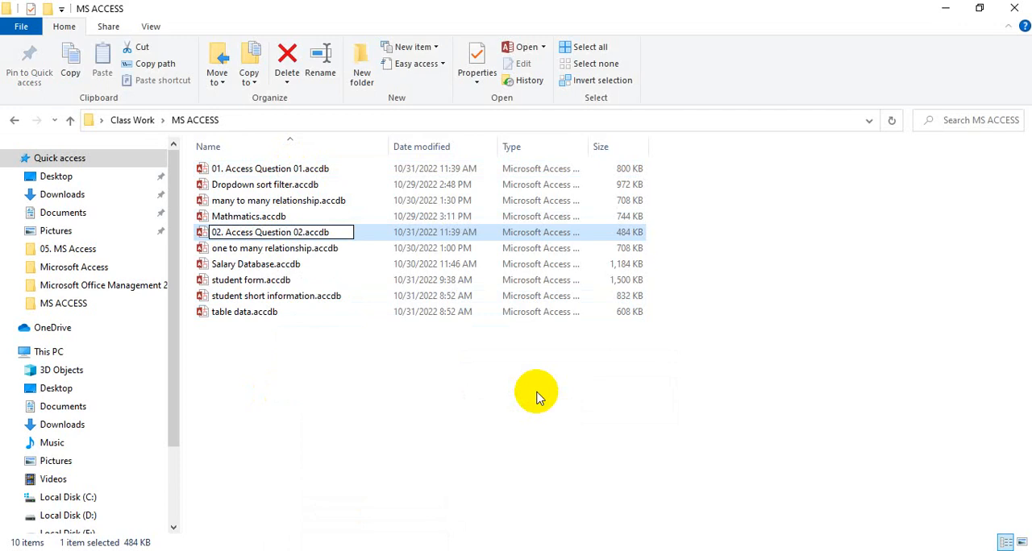
{"action": "key", "text": "Return"}
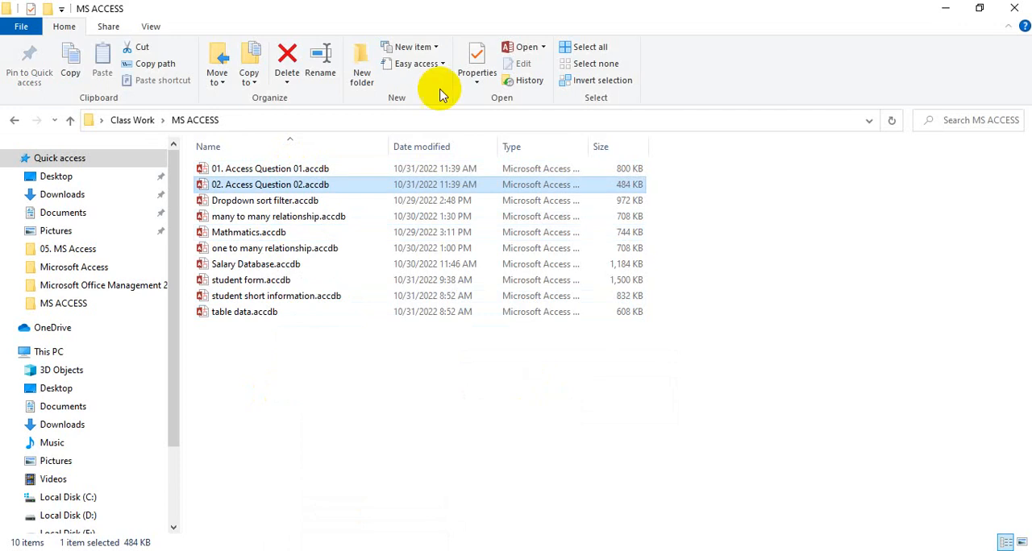
Open the 02. Access Question 02 database and start a new table in Design view
{"action": "double_click", "coordinate": [261, 185]}
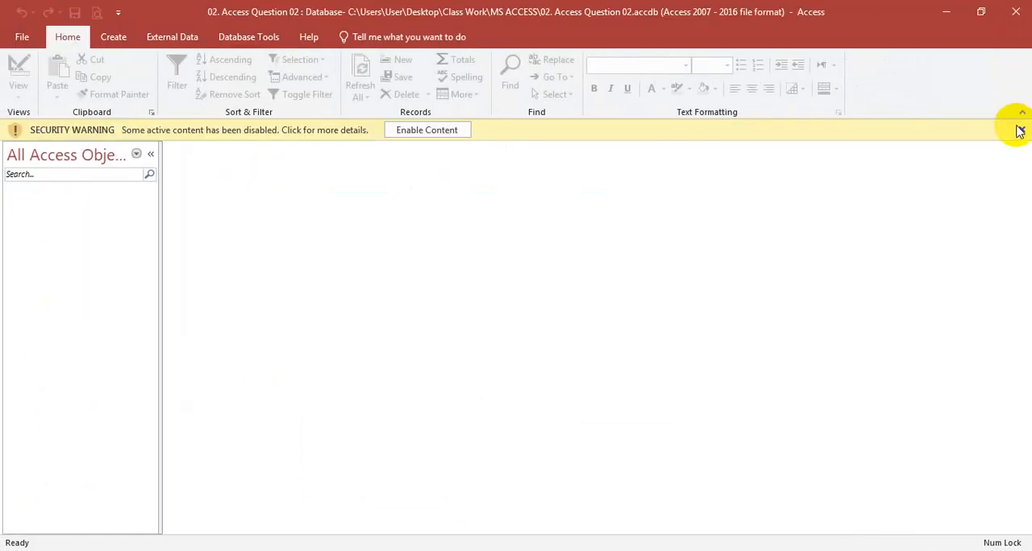
{"action": "left_click", "coordinate": [1022, 131]}
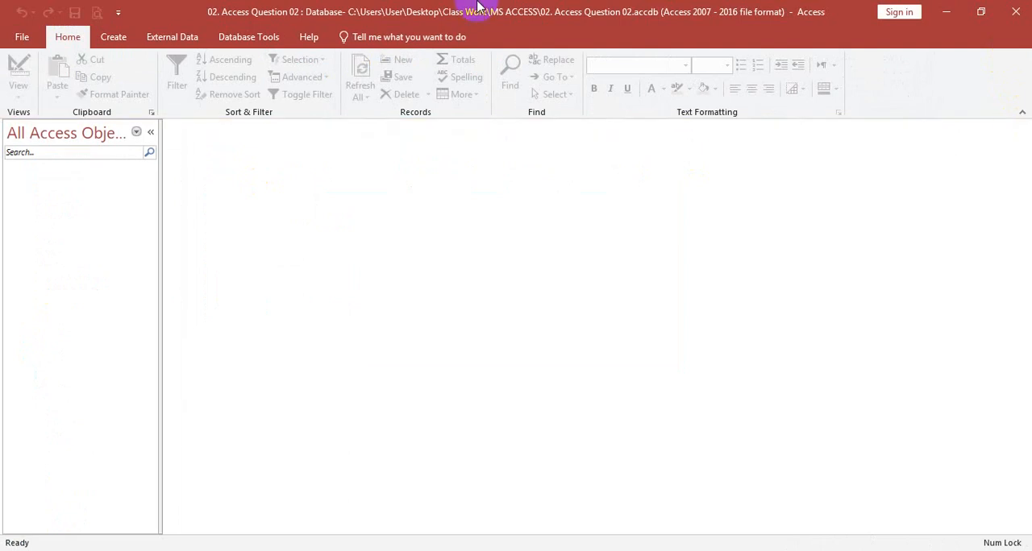
{"action": "left_click", "coordinate": [113, 37]}
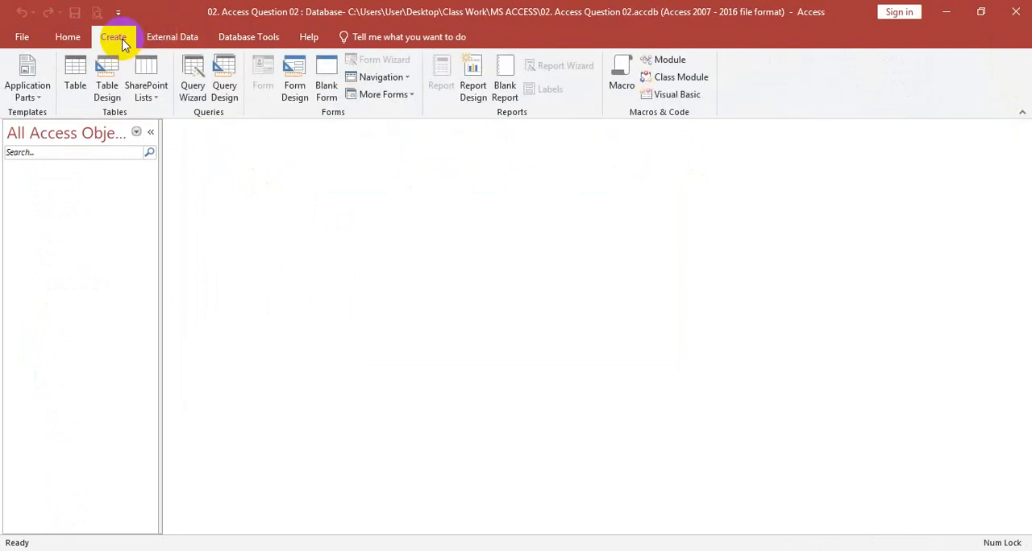
{"action": "left_click", "coordinate": [107, 89]}
Add a field called Name with the Long Text data type, accepting the reserved word as its name
{"action": "type", "text": "Name"}
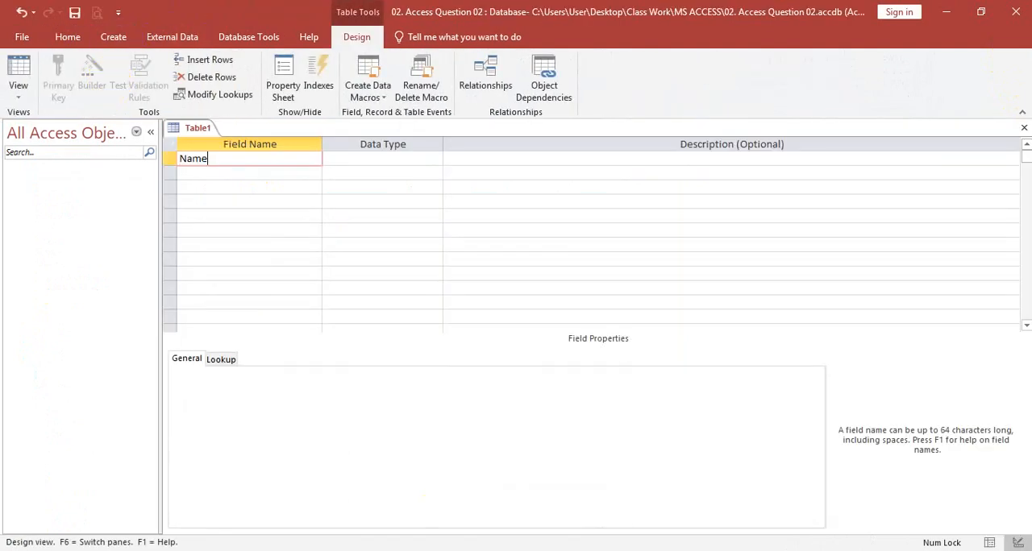
{"action": "key", "text": "Tab"}
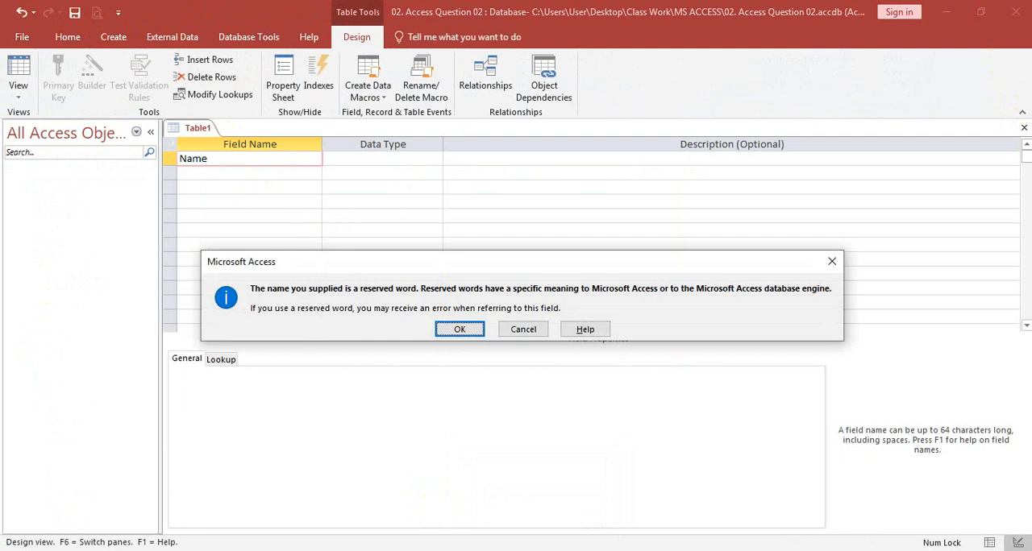
{"action": "key", "text": "Return"}
{"action": "type", "text": "long Text"}
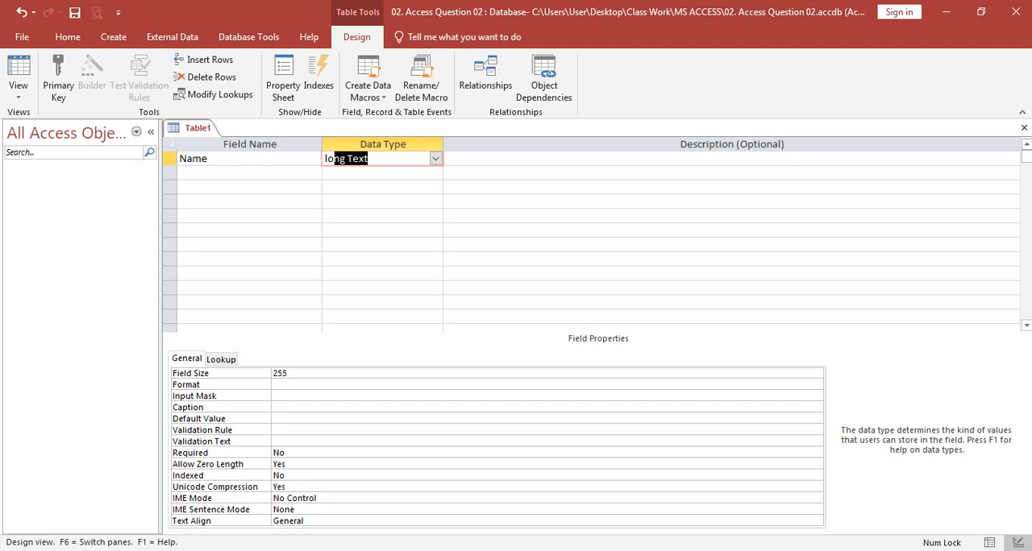
{"action": "key", "text": "Tab"}
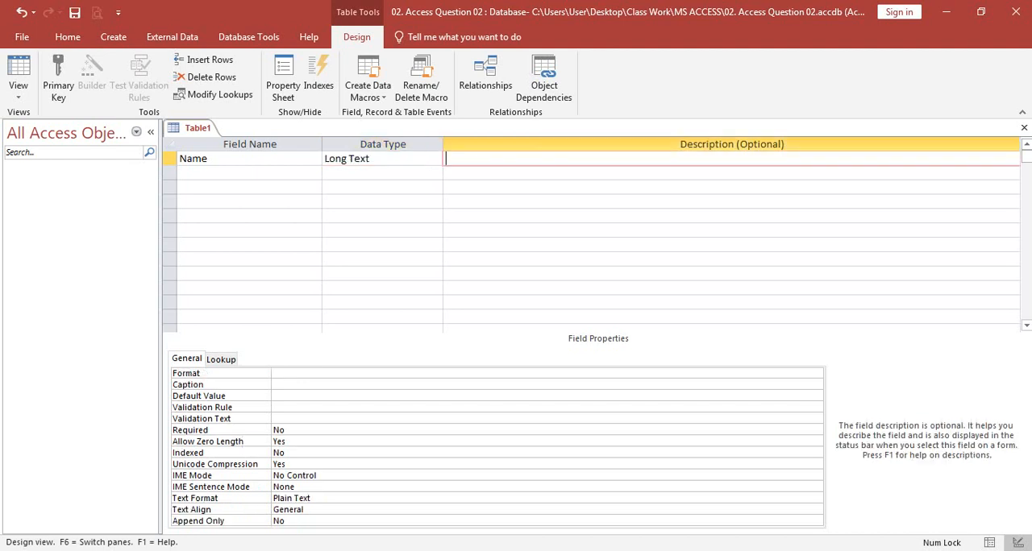
{"action": "key", "text": "Tab"}
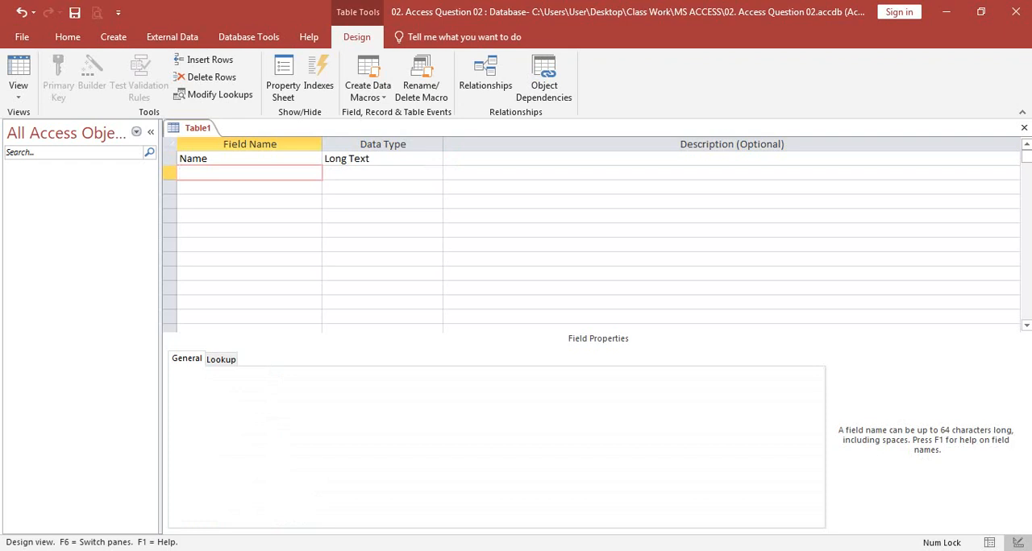
Add a Designation field and start the Lookup Wizard for it, choosing to type in the lookup values
{"action": "mouse_move", "coordinate": [536, 550]}
{"action": "type", "text": "Designation"}
{"action": "key", "text": "Tab"}
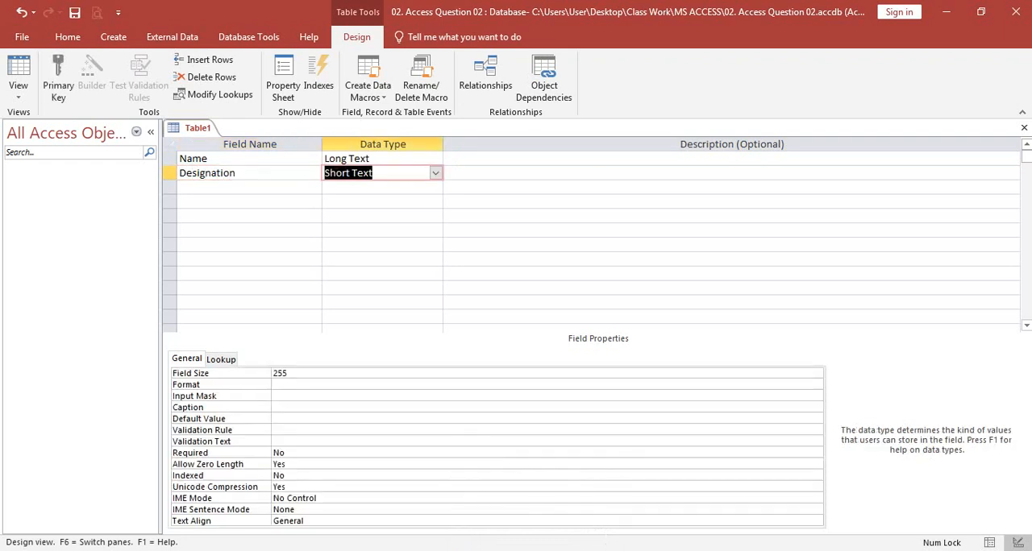
{"action": "type", "text": "long"}
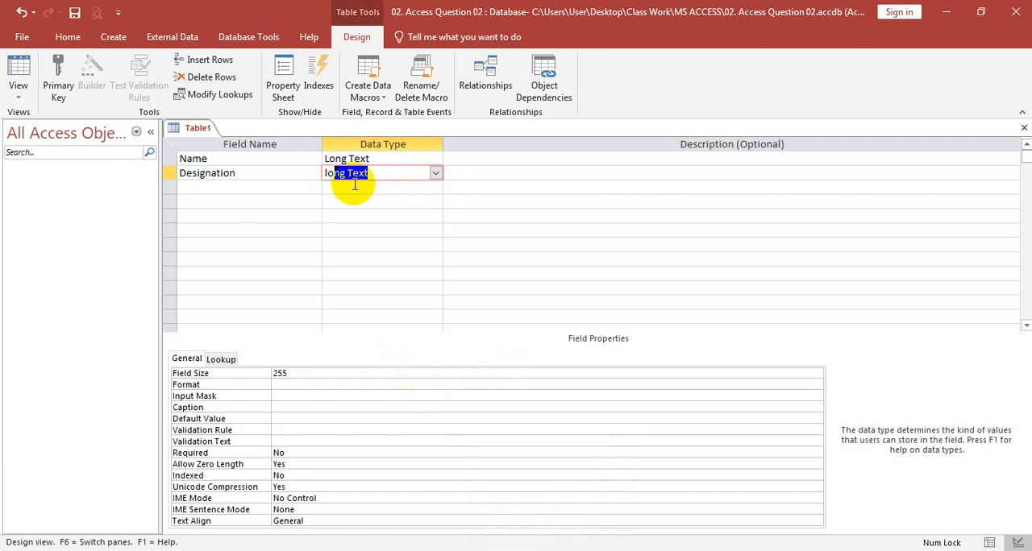
{"action": "left_click", "coordinate": [435, 173]}
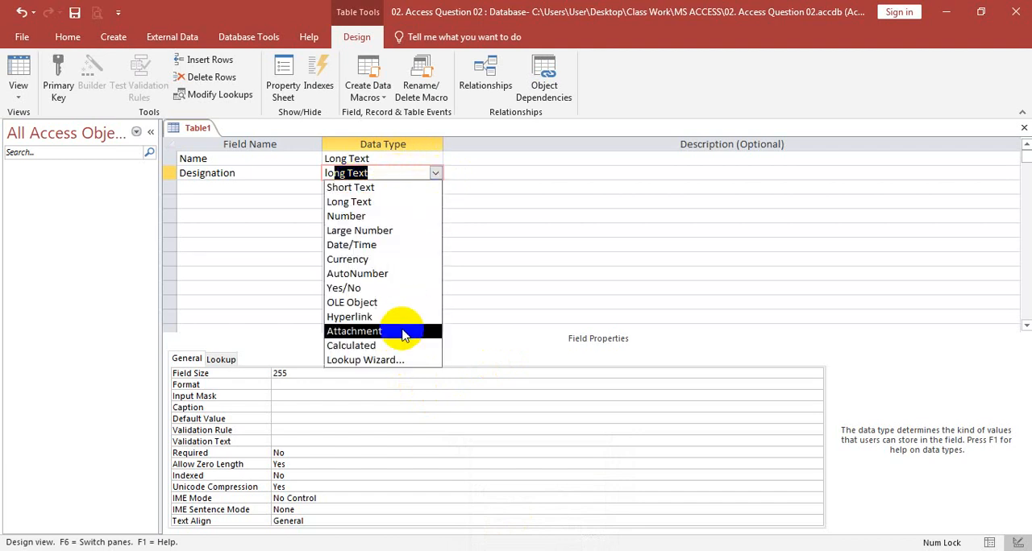
{"action": "left_click", "coordinate": [395, 360]}
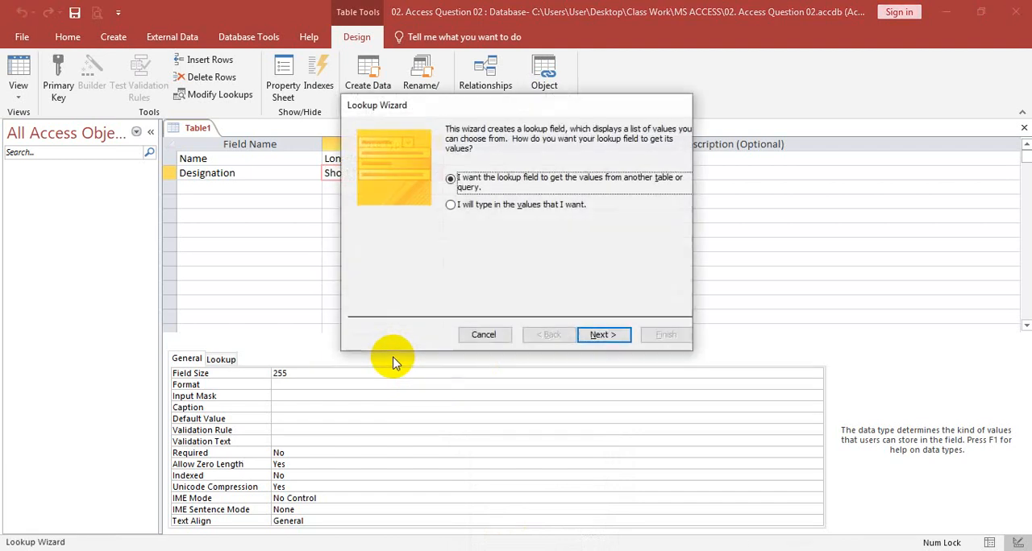
{"action": "left_click", "coordinate": [493, 208]}
{"action": "left_click", "coordinate": [600, 335]}
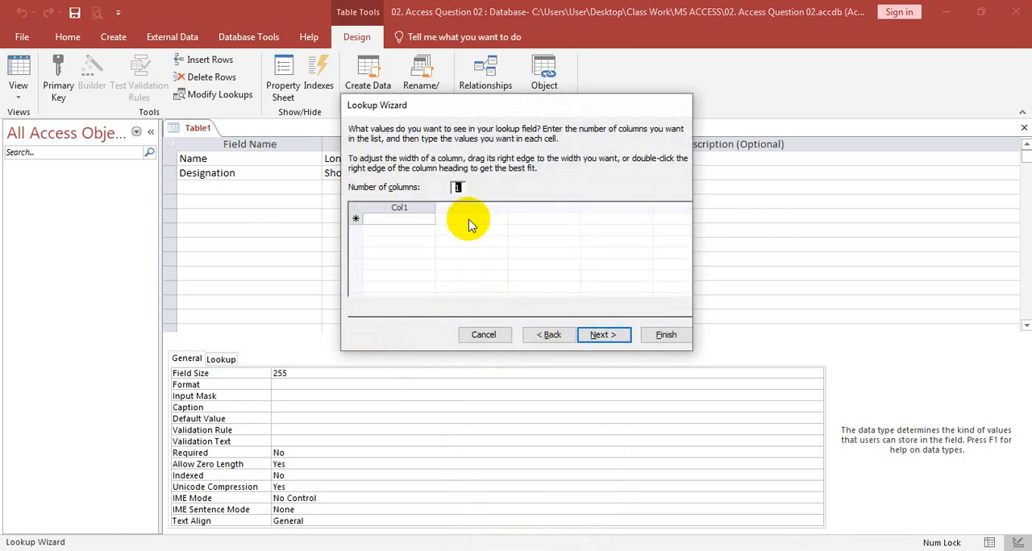
Enter MD, Ass MD, Manager and Ass Manager as the first four values of the Designation lookup list
{"action": "left_click", "coordinate": [404, 226]}
{"action": "type", "text": "MD"}
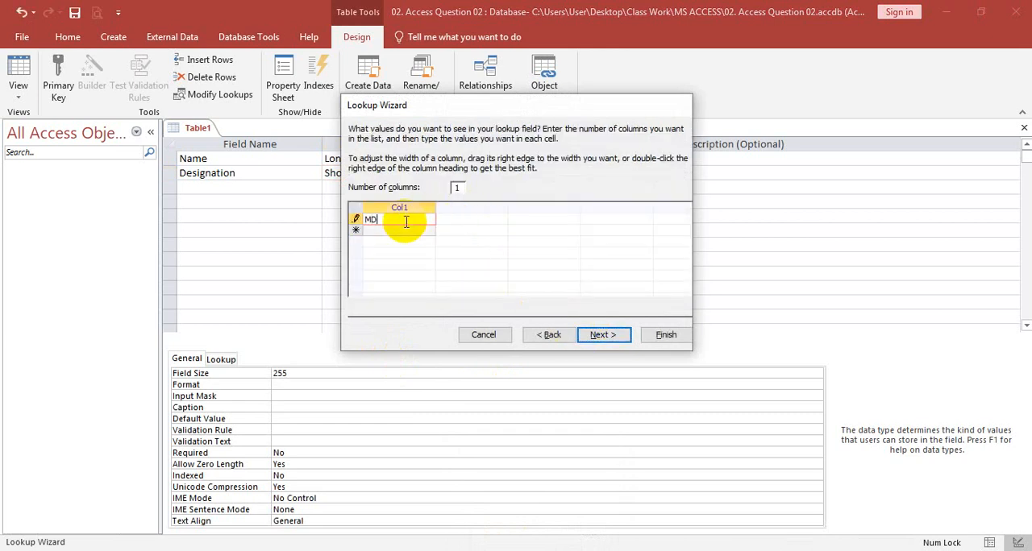
{"action": "key", "text": "Return"}
{"action": "type", "text": "Ass MD"}
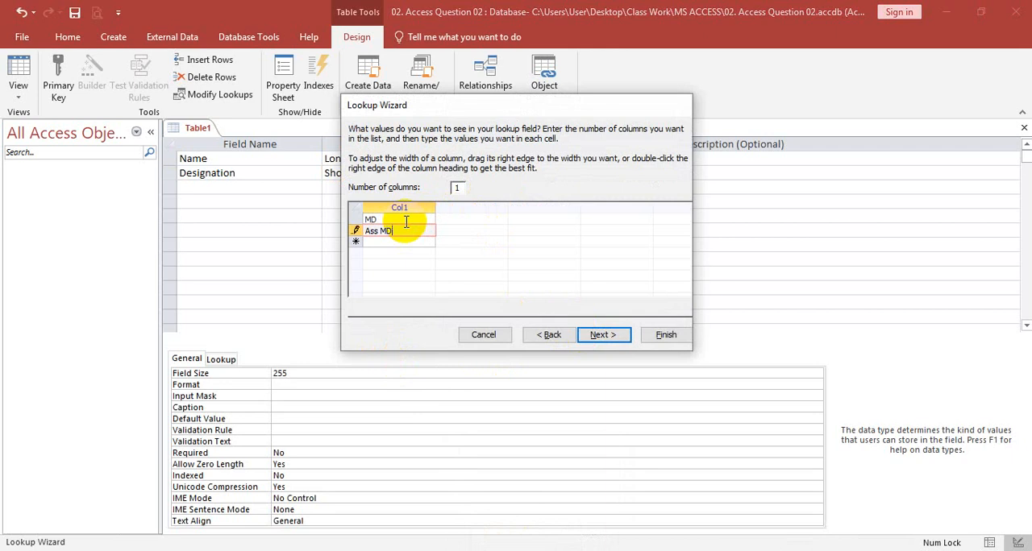
{"action": "key", "text": "Return"}
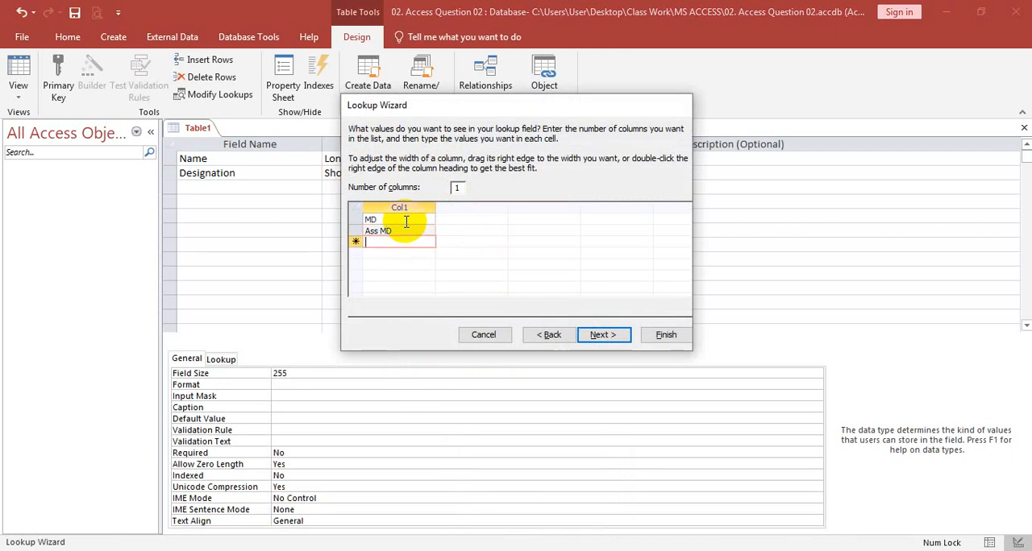
{"action": "type", "text": "Manager"}
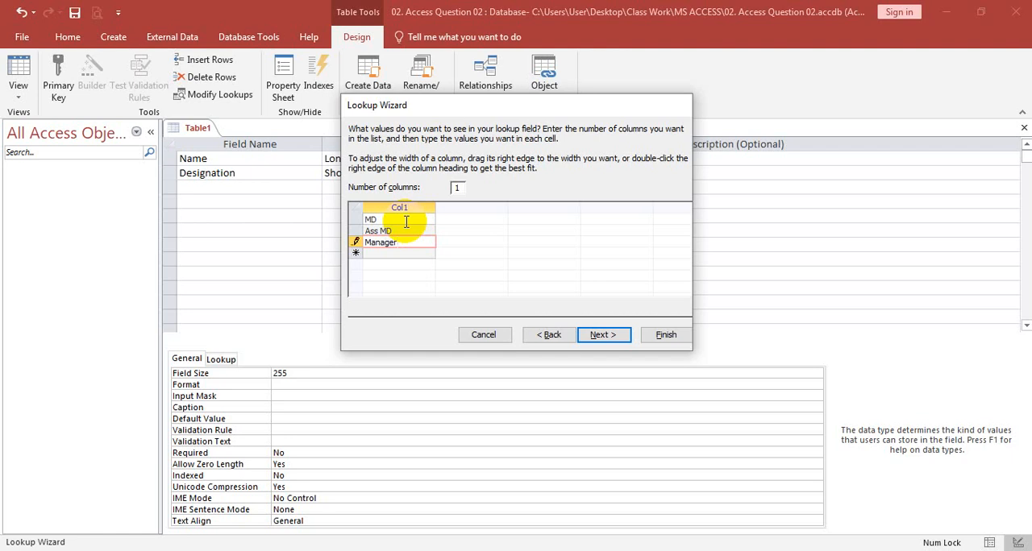
{"action": "key", "text": "Return"}
{"action": "type", "text": "Ass"}
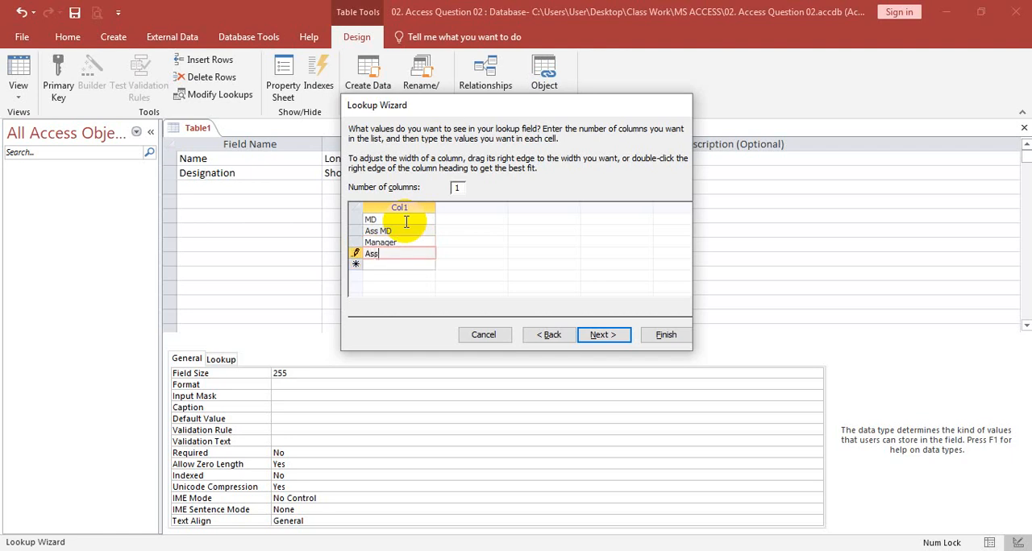
{"action": "type", "text": " Manager"}
{"action": "key", "text": "Return"}
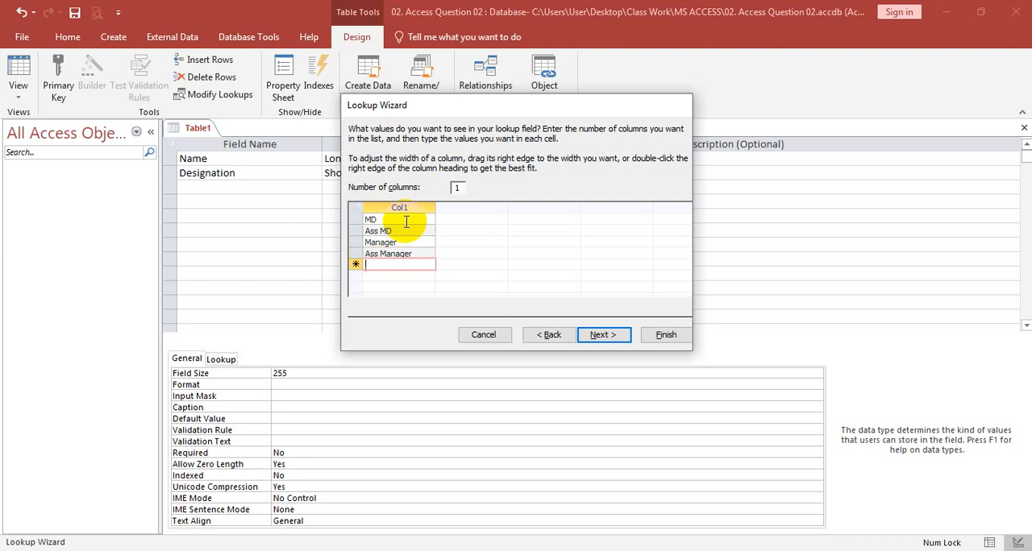
Add CED, MKM and Computer Operator to the end of the Designation lookup list
{"action": "type", "text": "CEO"}
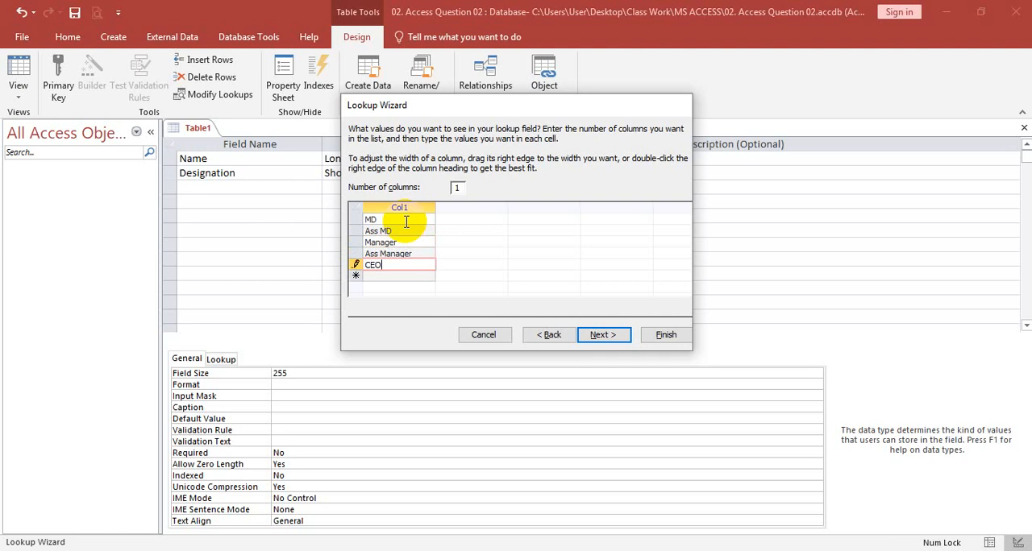
{"action": "key", "text": "BackSpace"}
{"action": "type", "text": "D"}
{"action": "key", "text": "Return"}
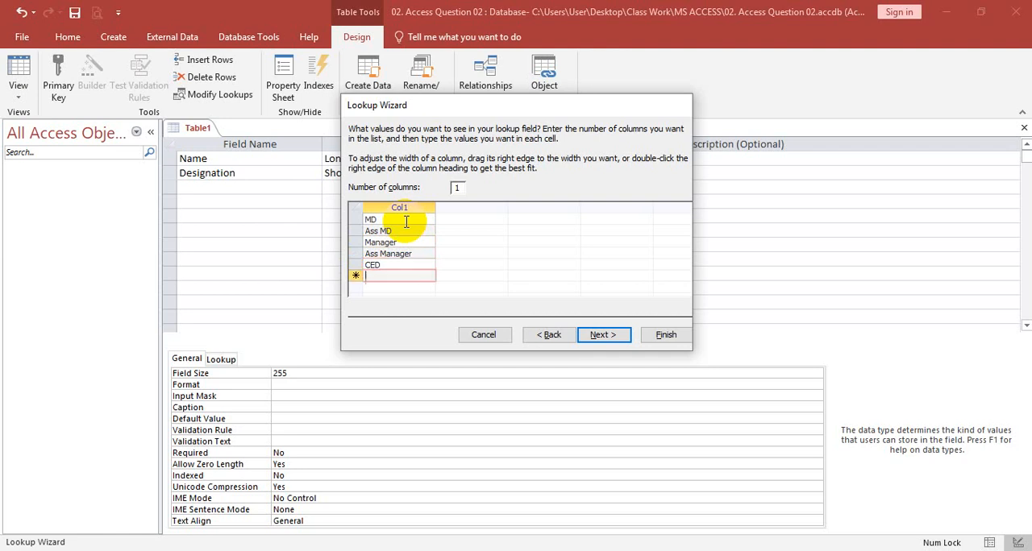
{"action": "type", "text": "MKM"}
{"action": "key", "text": "Return"}
{"action": "type", "text": "C"}
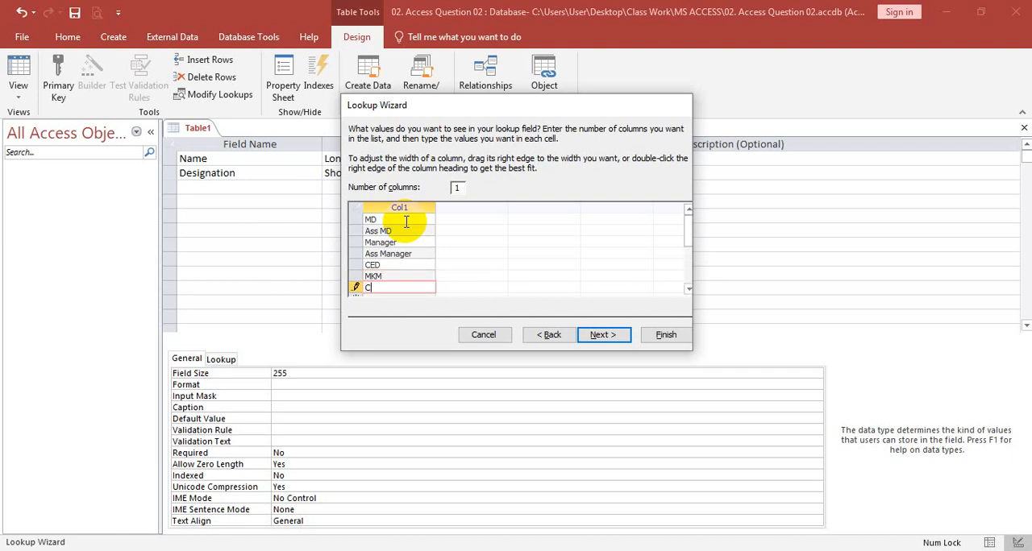
{"action": "type", "text": "omputr"}
{"action": "type", "text": "e"}
{"action": "key", "text": "BackSpace"}
{"action": "key", "text": "BackSpace"}
{"action": "key", "text": "BackSpace"}
{"action": "type", "text": "er Operator"}
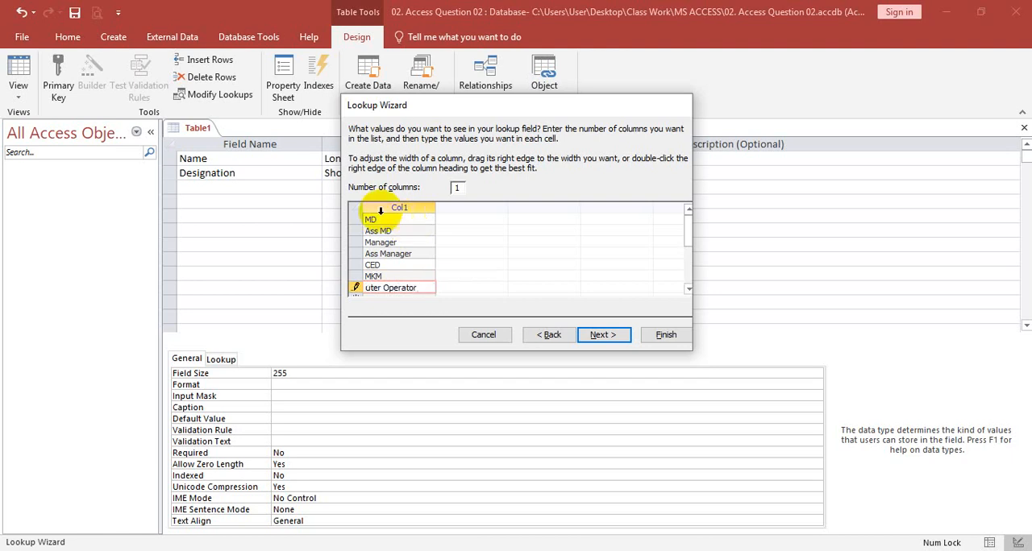
Finish the Designation lookup with its label kept as Designation and multiple values allowed
{"action": "left_click", "coordinate": [604, 333]}
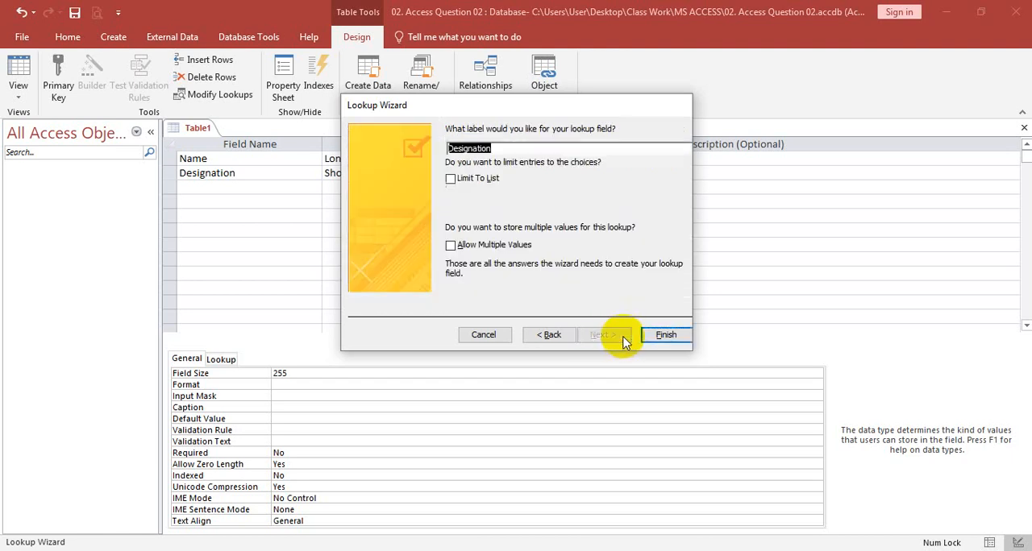
{"action": "left_click", "coordinate": [484, 248]}
{"action": "left_click", "coordinate": [661, 337]}
Add a third field called Basic Salary with the Number data type
{"action": "key", "text": "Tab"}
{"action": "key", "text": "Tab"}
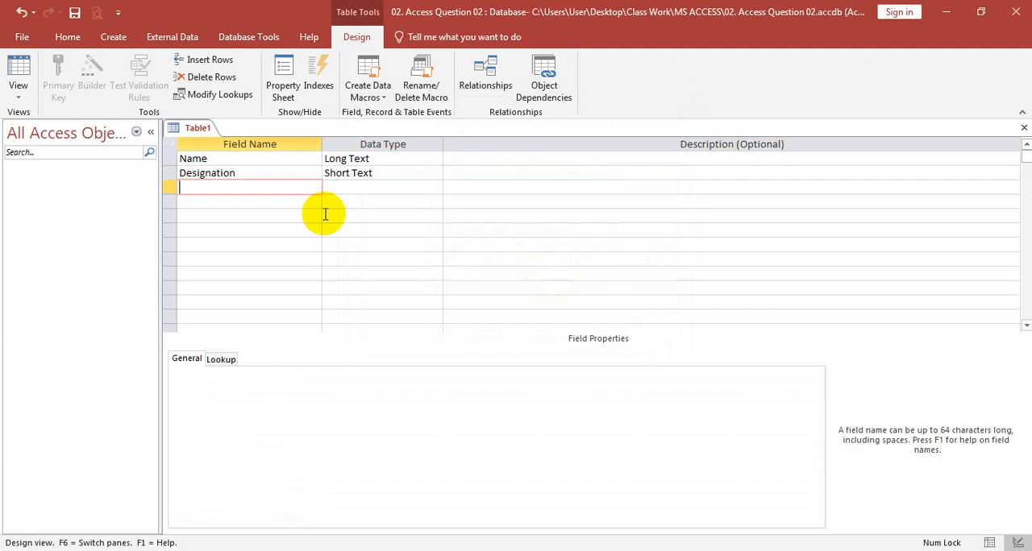
{"action": "type", "text": "B"}
{"action": "key", "text": "BackSpace"}
{"action": "type", "text": "Basic Sla"}
{"action": "key", "text": "BackSpace"}
{"action": "key", "text": "BackSpace"}
{"action": "type", "text": "alary"}
{"action": "key", "text": "Tab"}
{"action": "type", "text": "nu"}
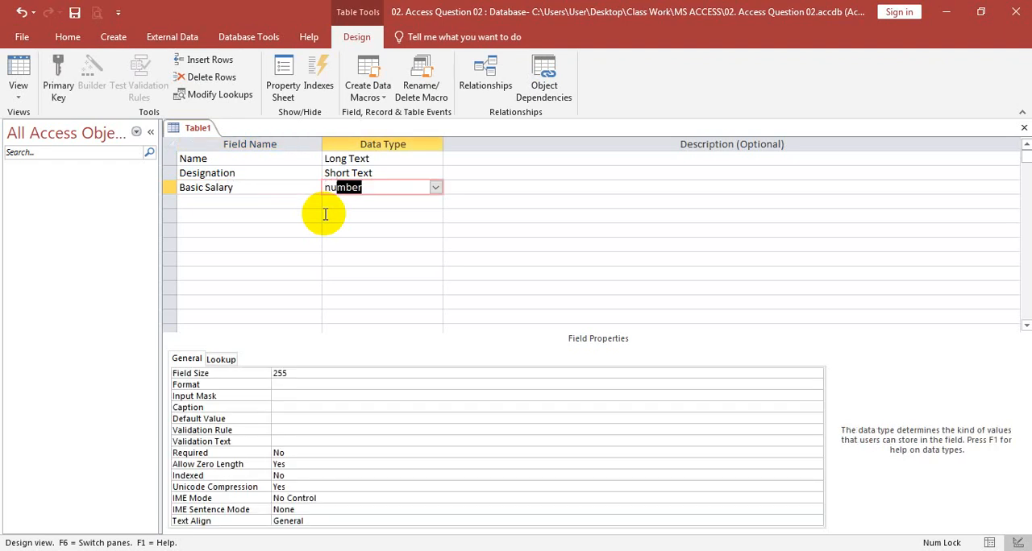
{"action": "left_click", "coordinate": [435, 187]}
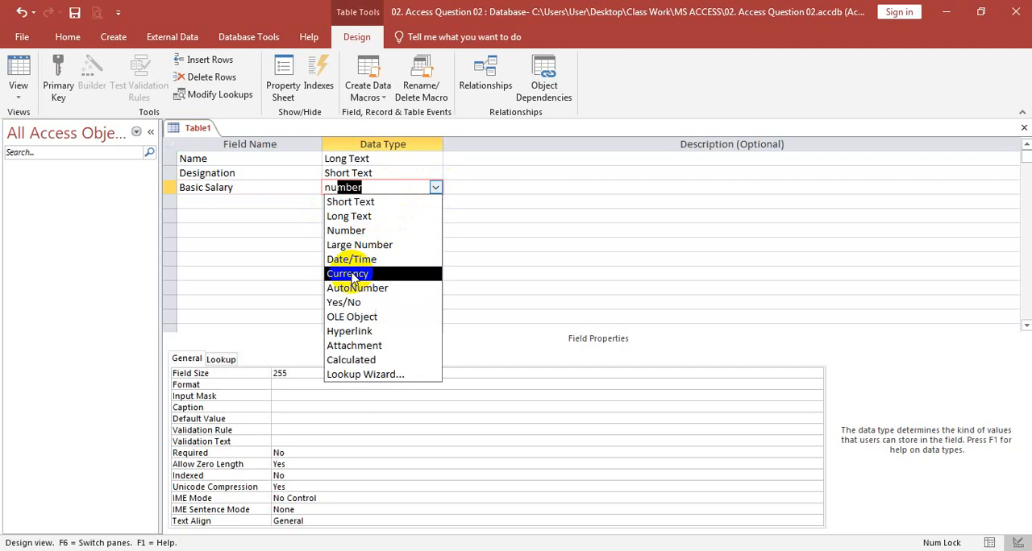
{"action": "left_click", "coordinate": [385, 229]}
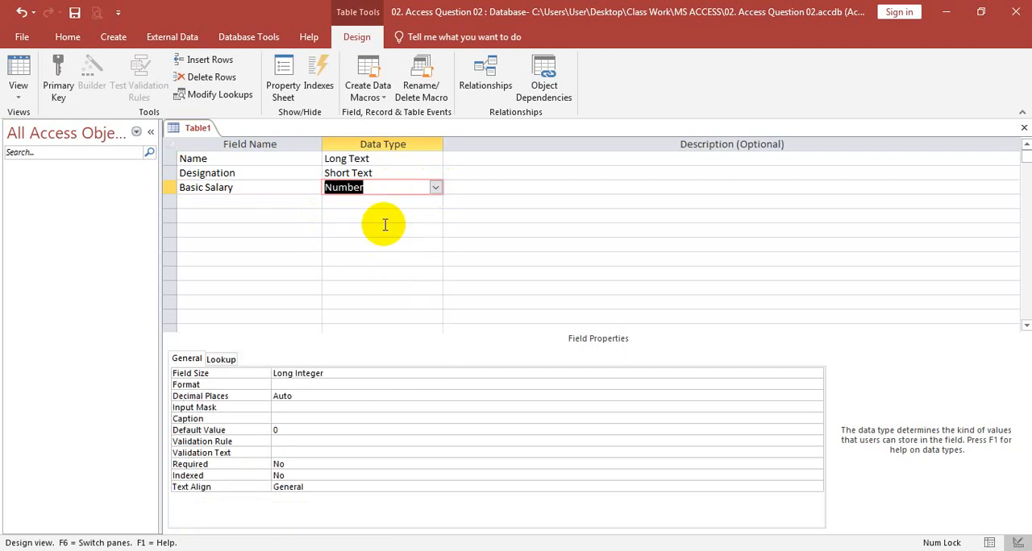
Save the table as Salary Database without creating a primary key
{"action": "right_click", "coordinate": [196, 130]}
{"action": "left_click", "coordinate": [241, 134]}
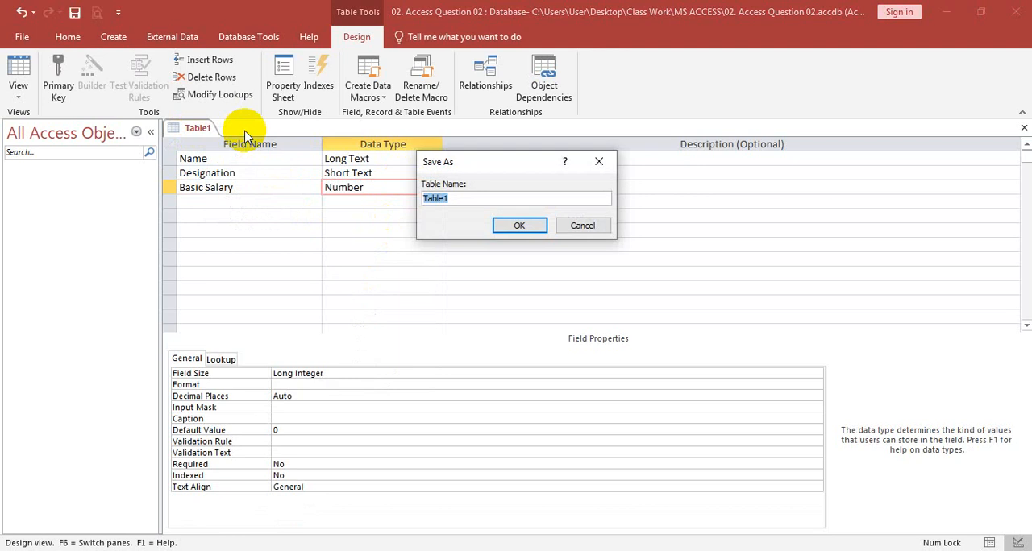
{"action": "type", "text": "Salary Database"}
{"action": "key", "text": "Return"}
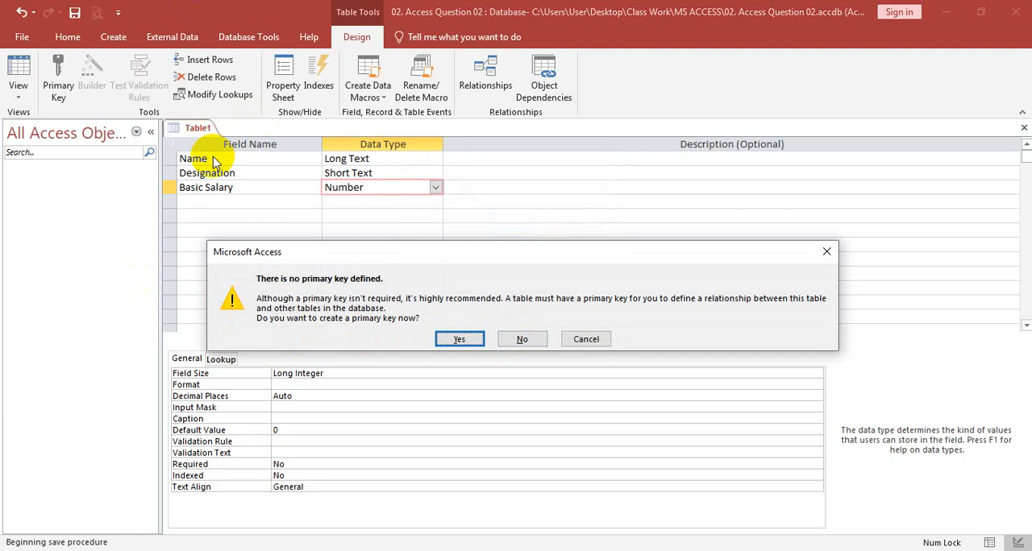
{"action": "left_click", "coordinate": [525, 340]}
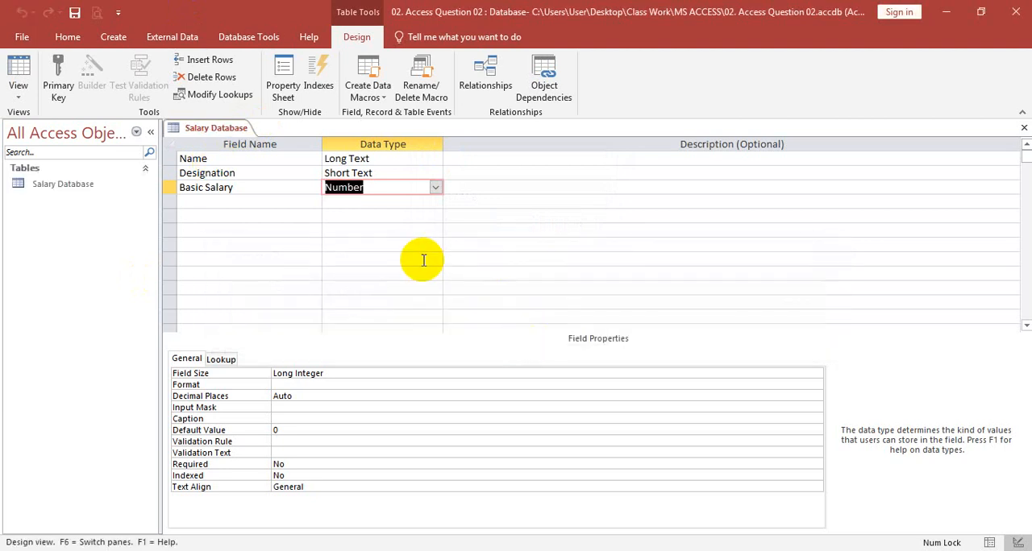
Save the Salary Database table again and switch it to Datasheet View
{"action": "right_click", "coordinate": [236, 129]}
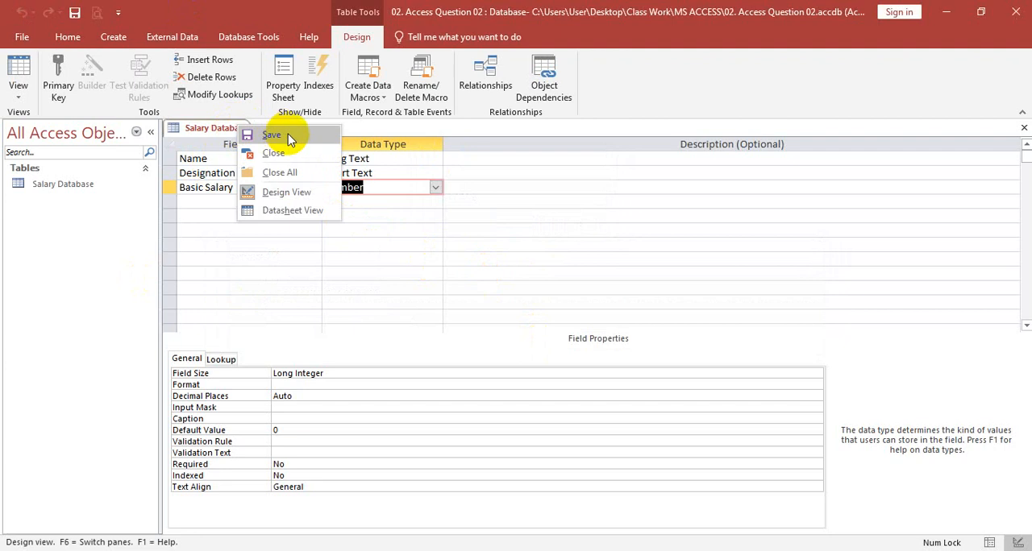
{"action": "left_click", "coordinate": [289, 139]}
{"action": "right_click", "coordinate": [222, 126]}
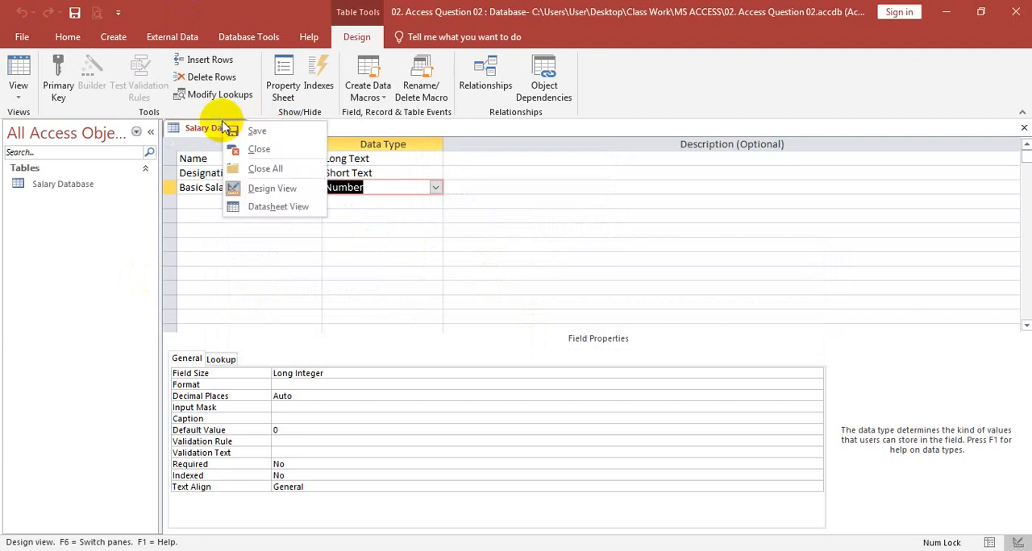
{"action": "left_click", "coordinate": [290, 206]}
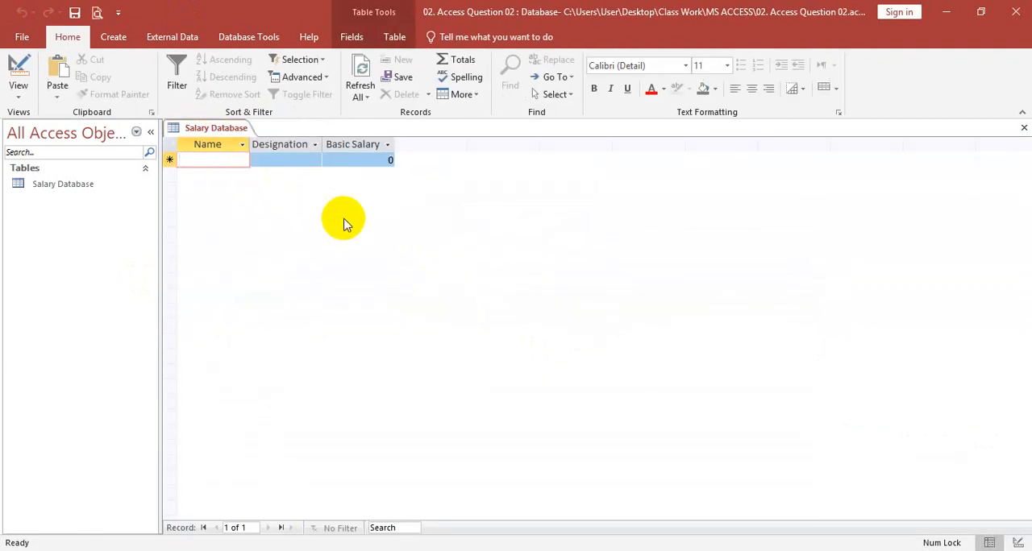
Enter the first record with the employee's full name, designation MD and a basic salary of 85000
{"action": "type", "text": "Sarwar "}
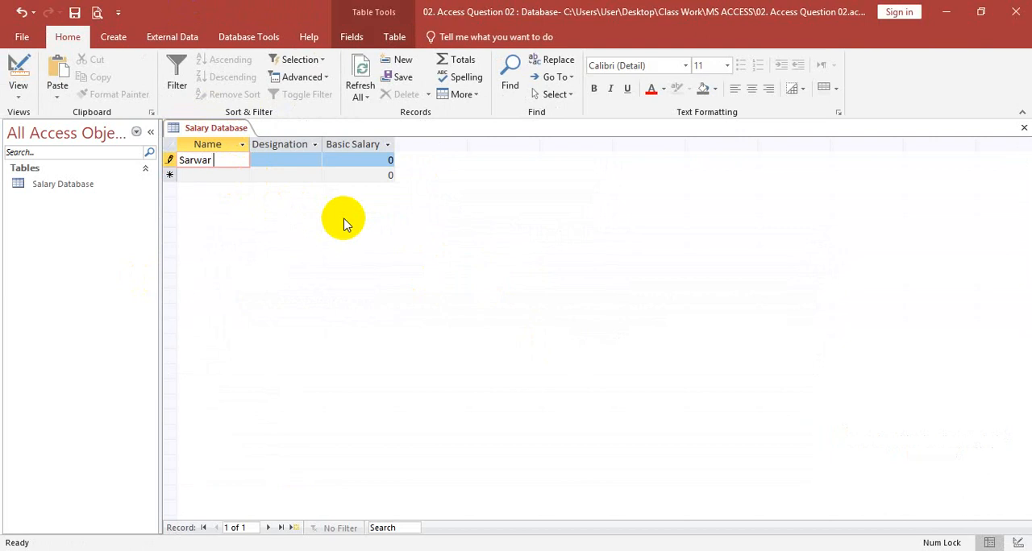
{"action": "type", "text": "Khan"}
{"action": "key", "text": "Tab"}
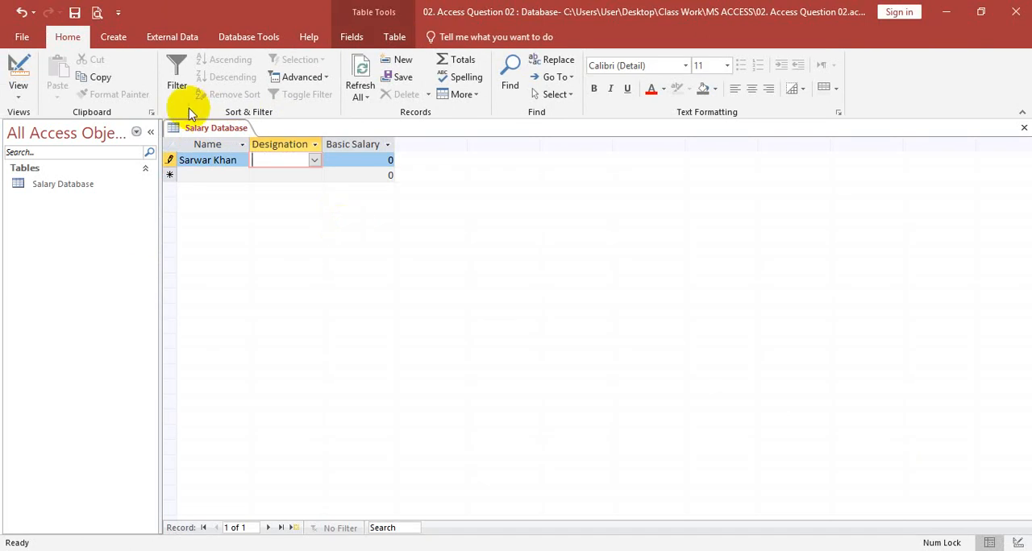
{"action": "left_click", "coordinate": [314, 159]}
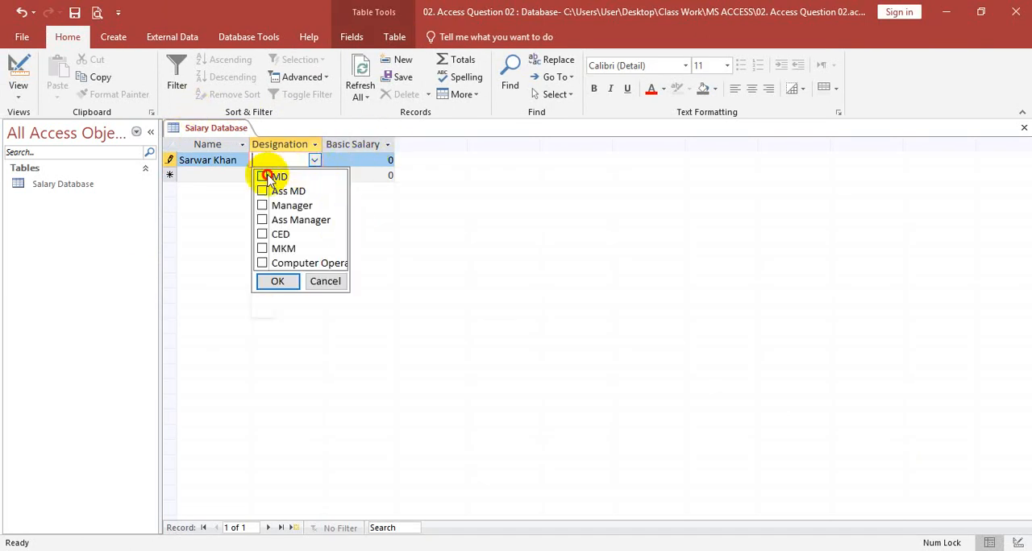
{"action": "left_click", "coordinate": [263, 176]}
{"action": "left_click", "coordinate": [277, 281]}
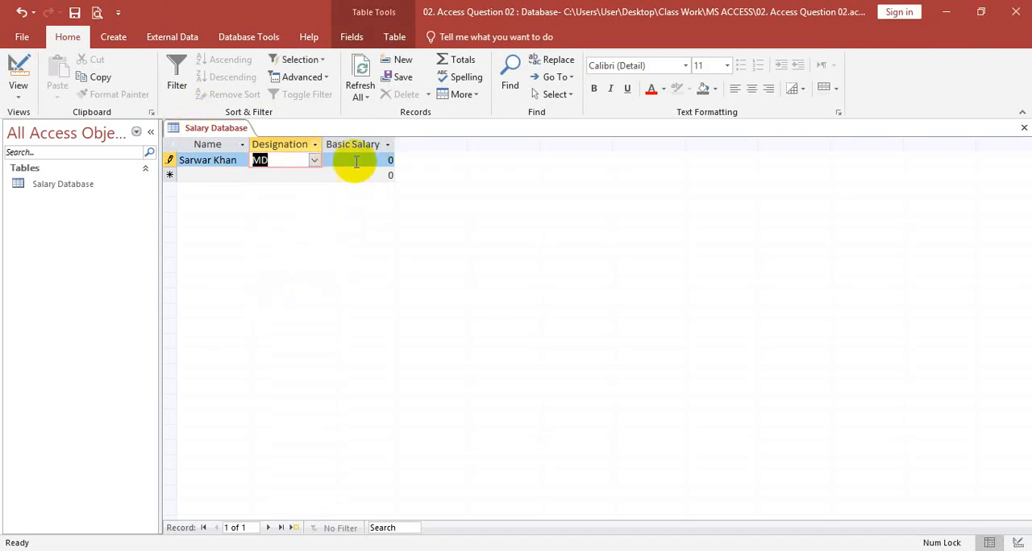
{"action": "key", "text": "Tab"}
{"action": "type", "text": "85000"}
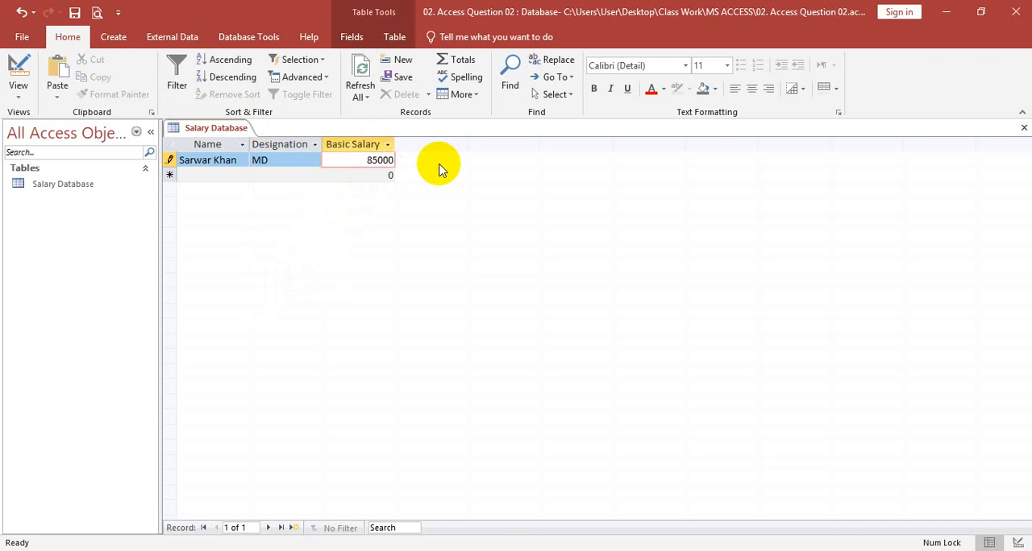
{"action": "key", "text": "Tab"}
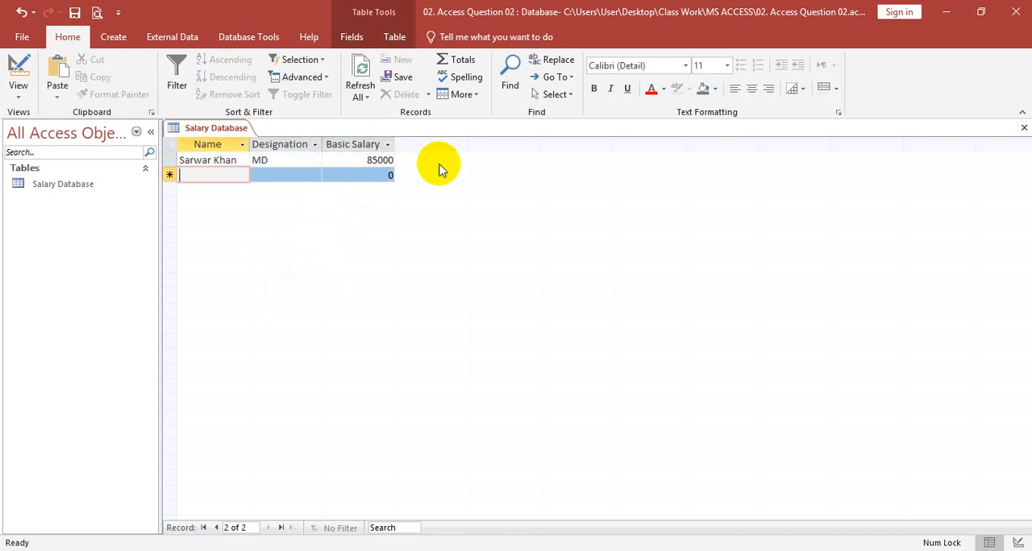
Enter the second record with the employee's name, designation Ass MD and a basic salary of 75000
{"action": "type", "text": "MD"}
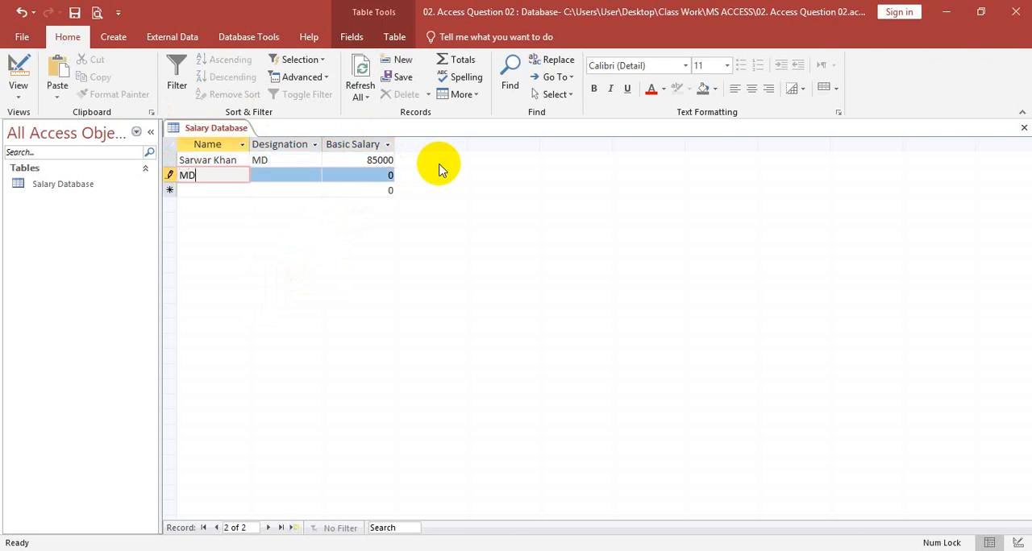
{"action": "type", "text": " Rakib"}
{"action": "key", "text": "Tab"}
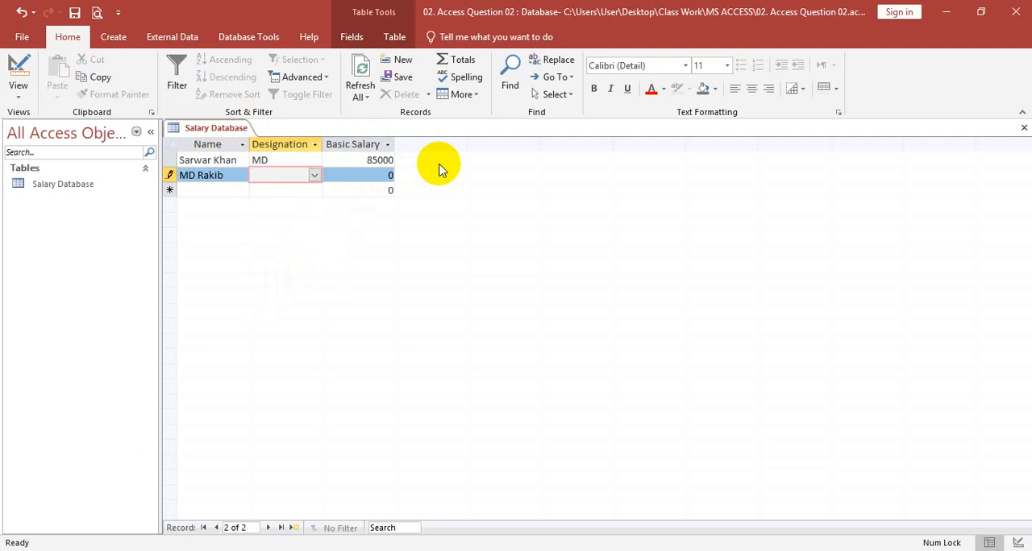
{"action": "left_click", "coordinate": [315, 175]}
{"action": "left_click", "coordinate": [266, 208]}
{"action": "left_click", "coordinate": [277, 296]}
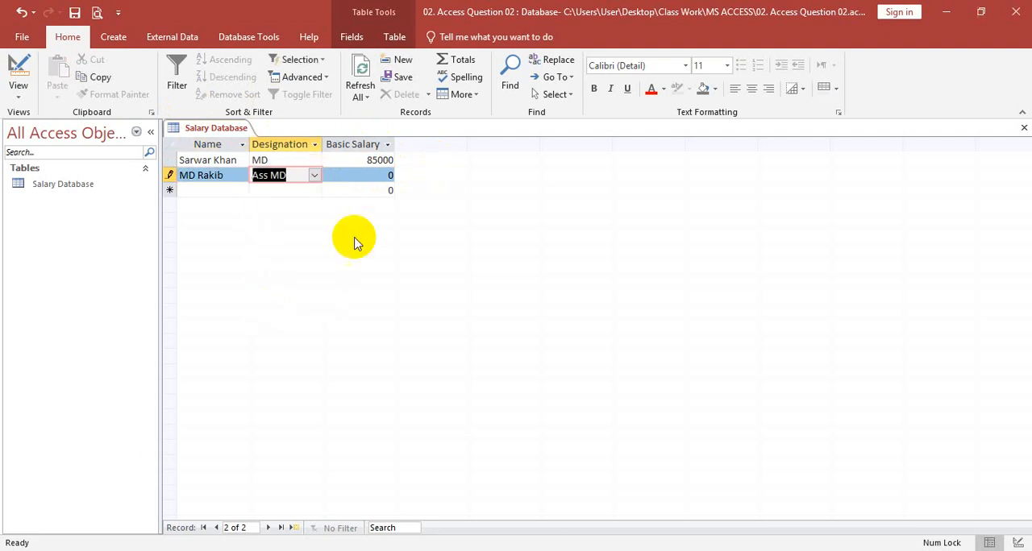
{"action": "left_click", "coordinate": [378, 167]}
{"action": "left_click_drag", "start_coordinate": [378, 174], "coordinate": [398, 172]}
{"action": "type", "text": "75000"}
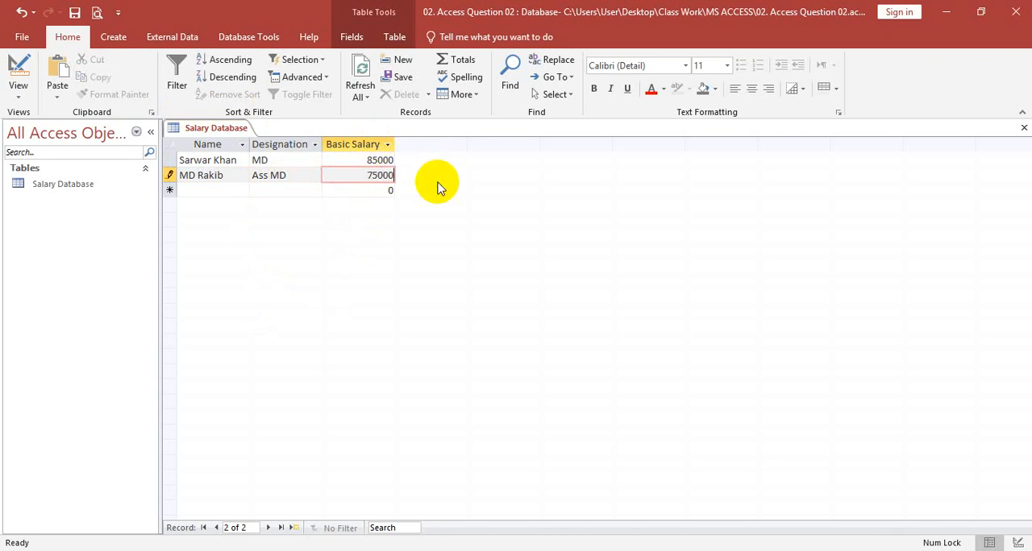
{"action": "key", "text": "Tab"}
Enter the third record with the employee's full name, designation Manager and a basic salary of 55000
{"action": "type", "text": "J"}
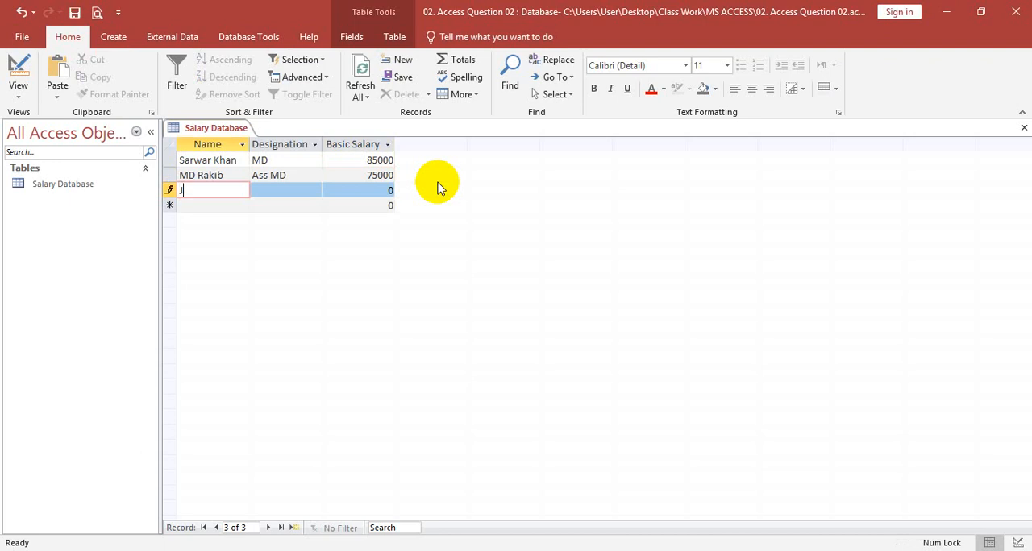
{"action": "type", "text": "ahidul Islam"}
{"action": "key", "text": "Tab"}
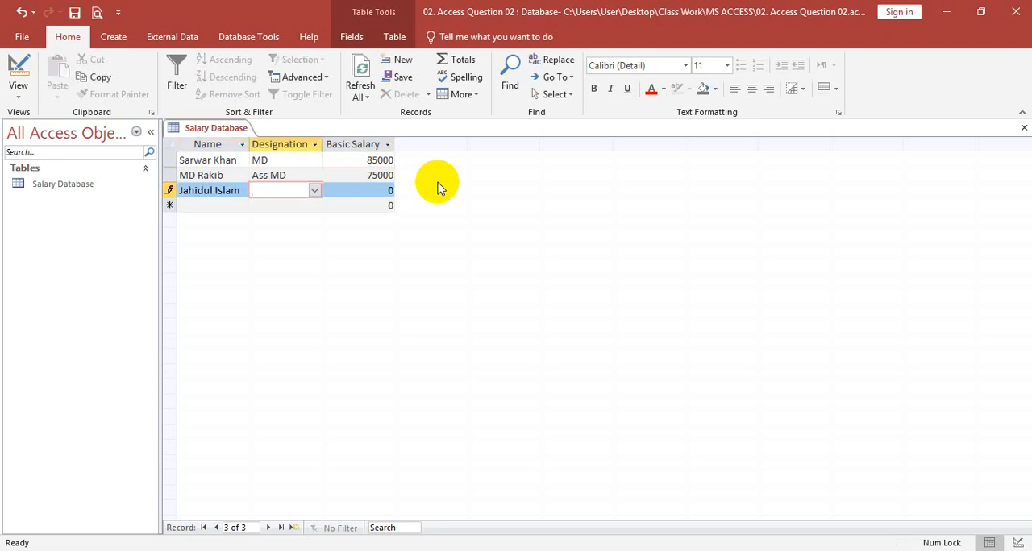
{"action": "left_click", "coordinate": [314, 191]}
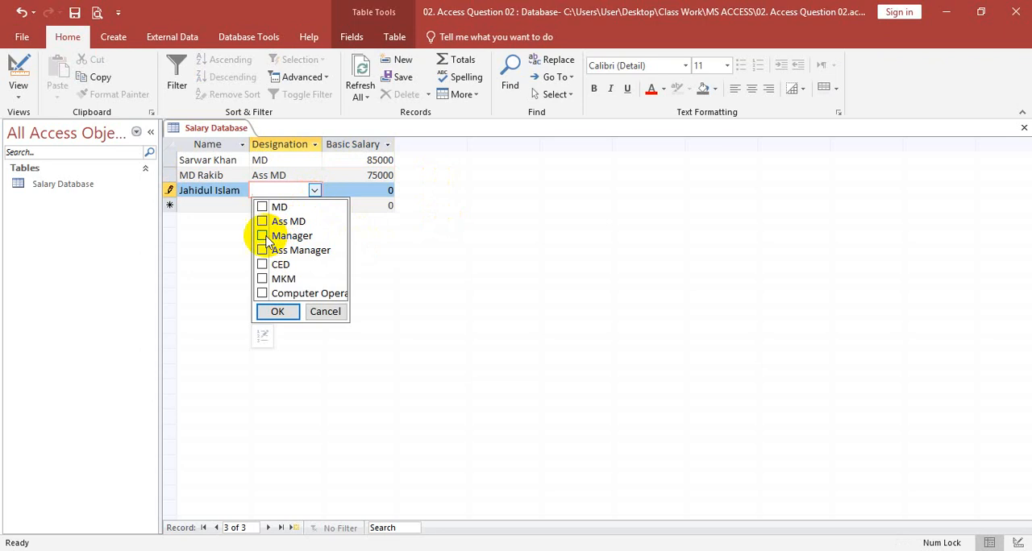
{"action": "left_click", "coordinate": [266, 235]}
{"action": "left_click", "coordinate": [278, 311]}
{"action": "key", "text": "Tab"}
{"action": "type", "text": "55"}
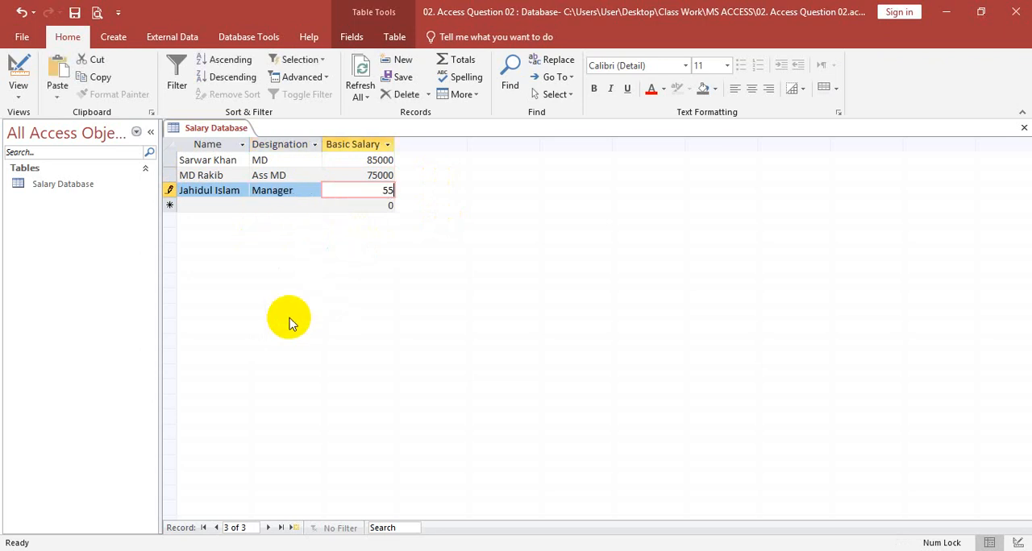
{"action": "type", "text": "000"}
{"action": "key", "text": "Tab"}
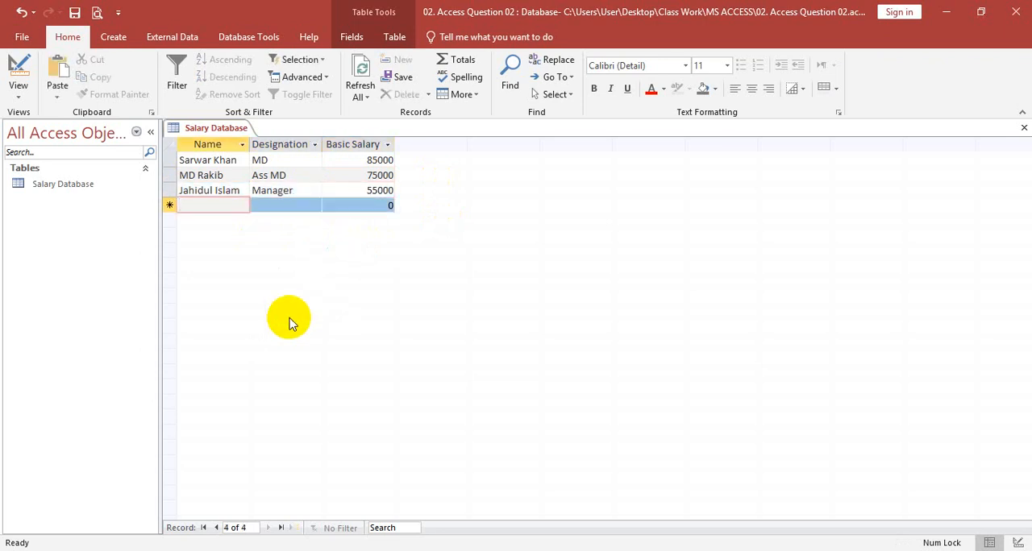
Enter the fourth record with the employee's full name, designation Ass Manager and a basic salary of 50000
{"action": "type", "text": "Rakib Uddinq"}
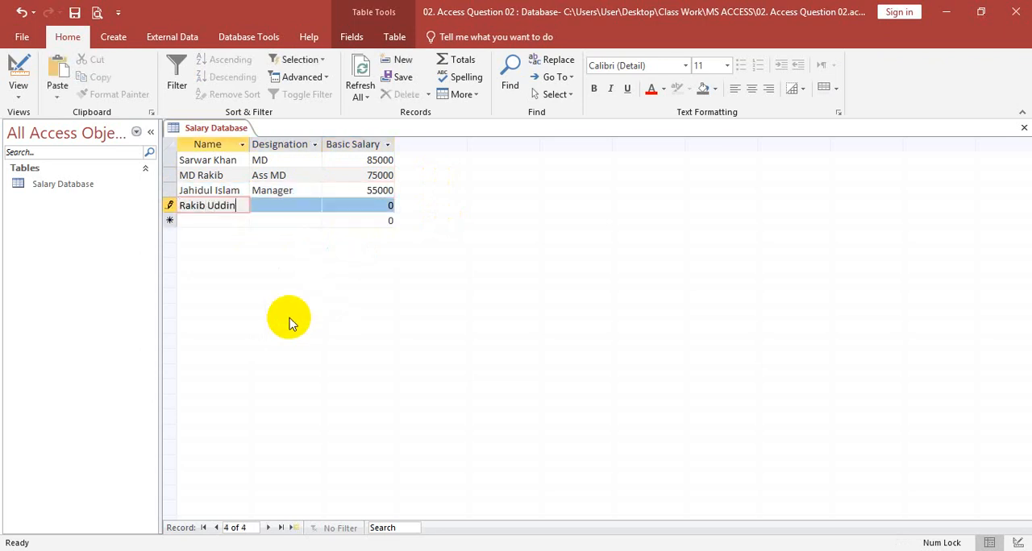
{"action": "key", "text": "Tab"}
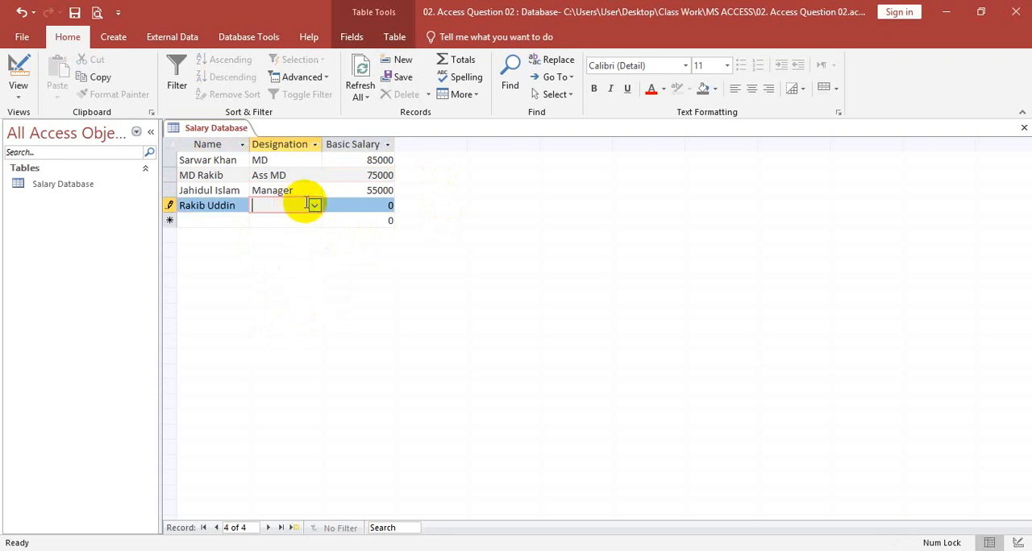
{"action": "left_click", "coordinate": [315, 205]}
{"action": "left_click", "coordinate": [263, 265]}
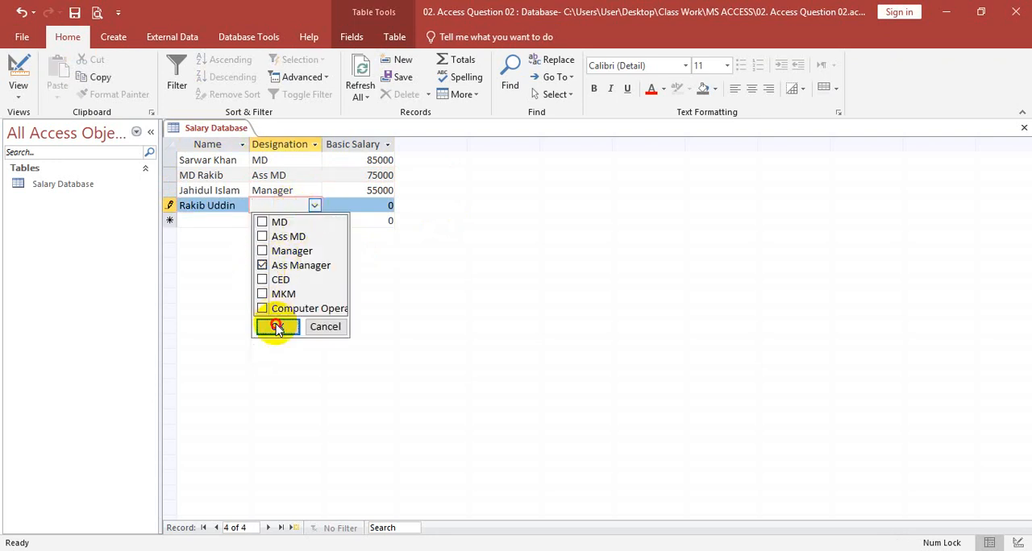
{"action": "left_click", "coordinate": [278, 327]}
{"action": "type", "text": "50"}
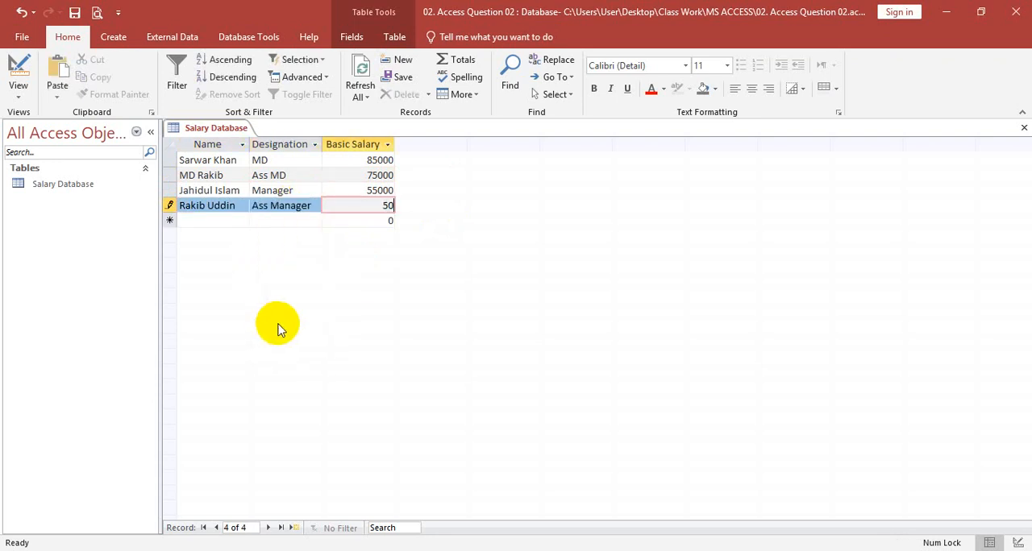
{"action": "type", "text": "000"}
{"action": "key", "text": "Tab"}
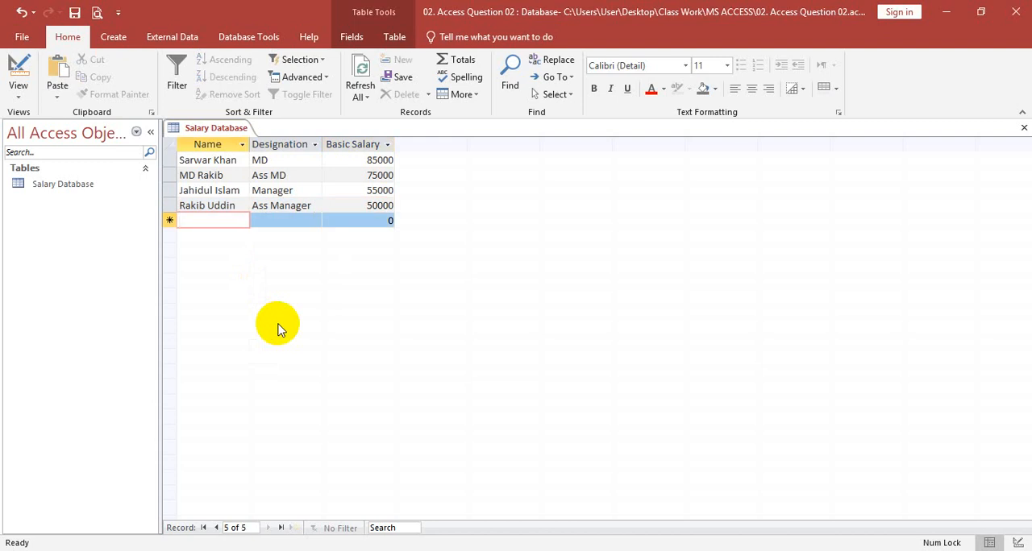
Enter the fifth record with the employee's full name, designation CED and a basic salary of 52500
{"action": "type", "text": "Elia"}
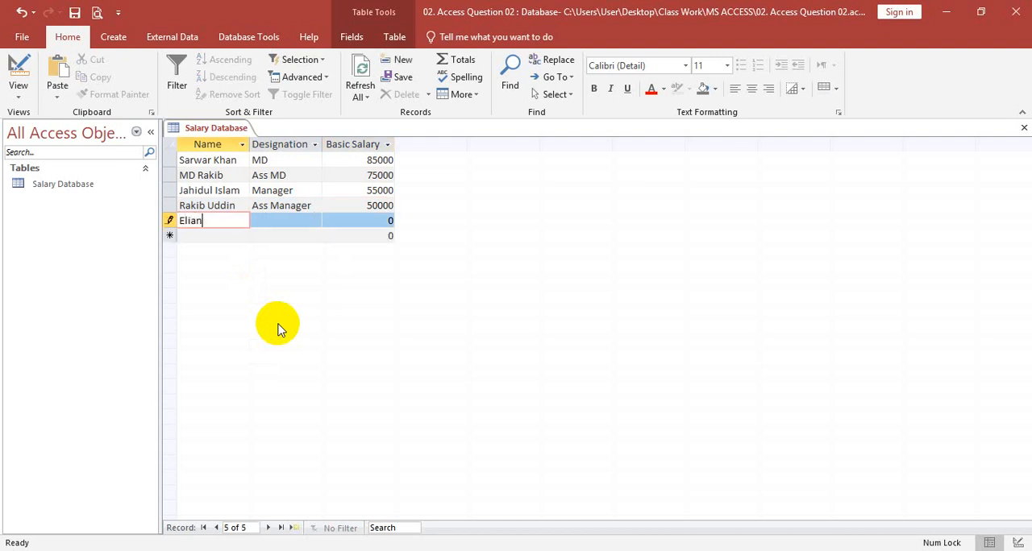
{"action": "type", "text": "s Mia"}
{"action": "key", "text": "Tab"}
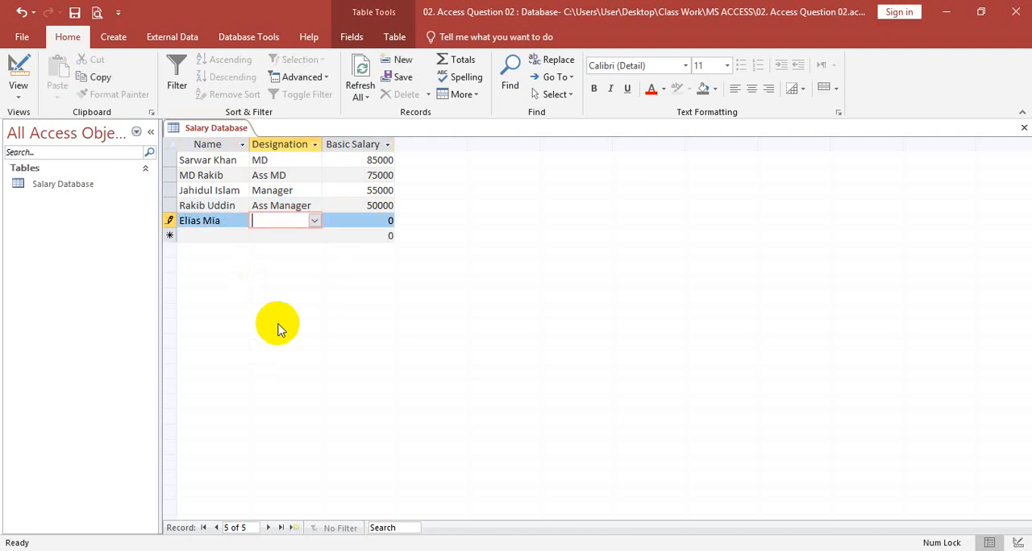
{"action": "left_click", "coordinate": [315, 221]}
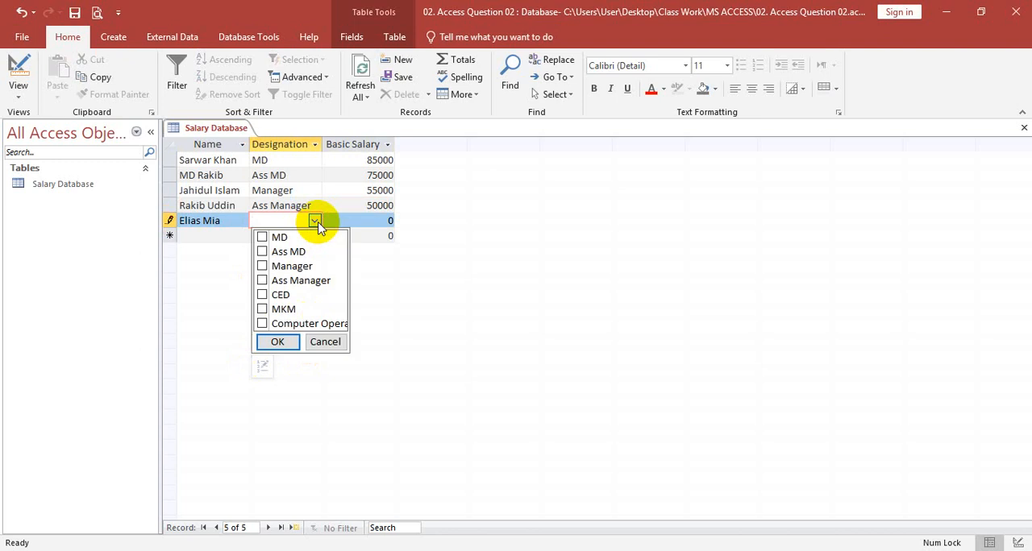
{"action": "left_click", "coordinate": [263, 295]}
{"action": "left_click", "coordinate": [278, 341]}
{"action": "key", "text": "Tab"}
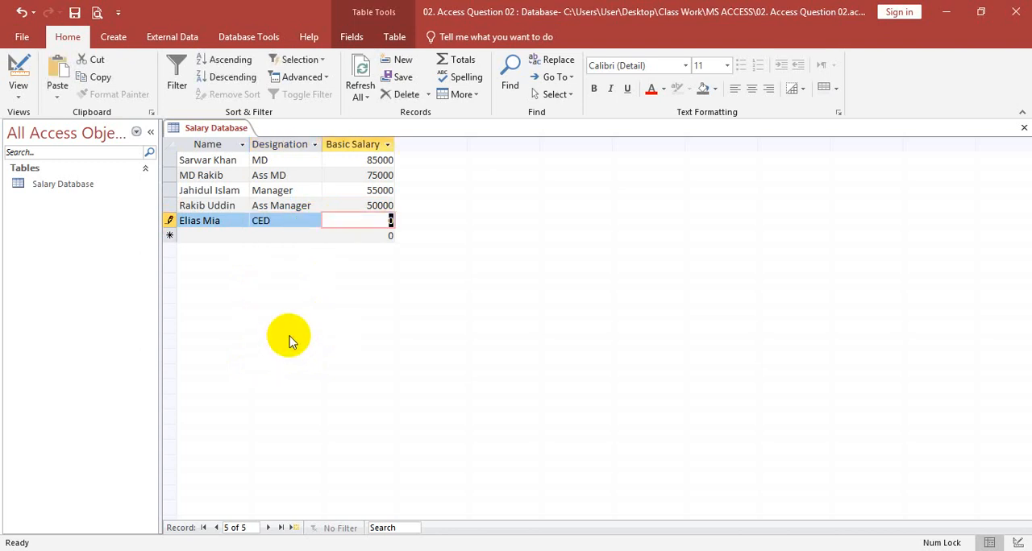
{"action": "type", "text": "52500"}
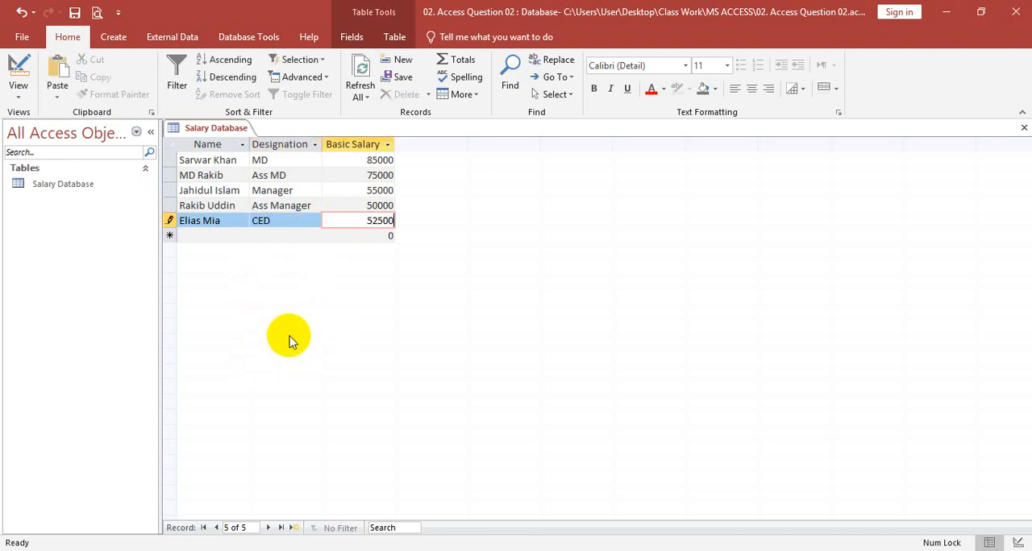
{"action": "key", "text": "Tab"}
Enter the sixth record with the employee's full name, designation MKM and a basic salary of 45200
{"action": "type", "text": "J"}
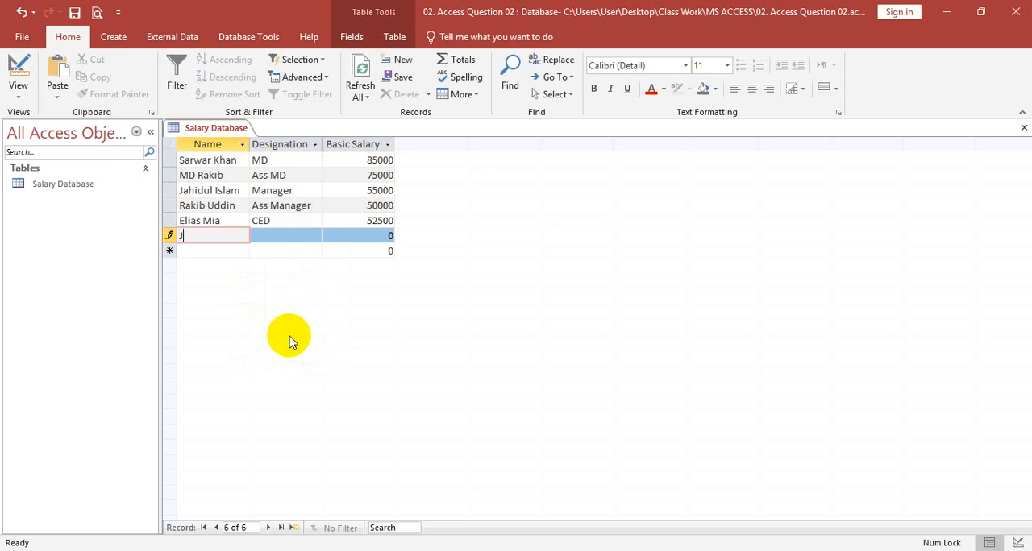
{"action": "type", "text": "ahid Uddin"}
{"action": "key", "text": "Tab"}
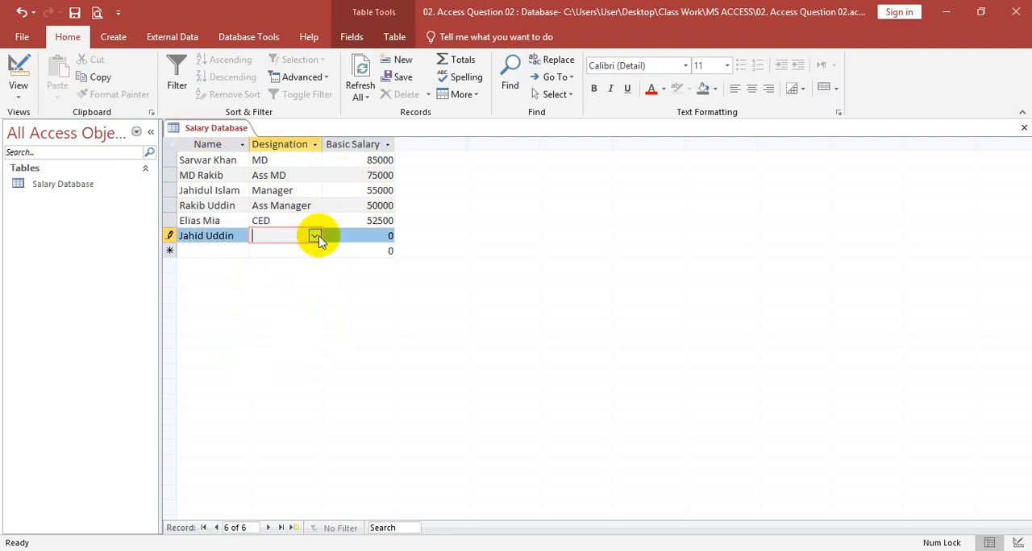
{"action": "left_click", "coordinate": [315, 236]}
{"action": "left_click", "coordinate": [263, 324]}
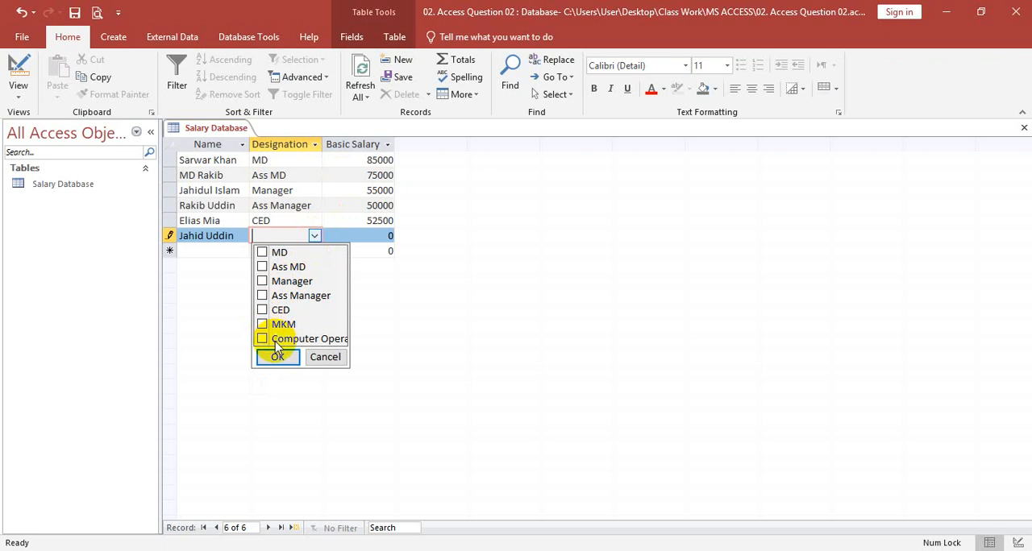
{"action": "left_click", "coordinate": [280, 356]}
{"action": "key", "text": "Tab"}
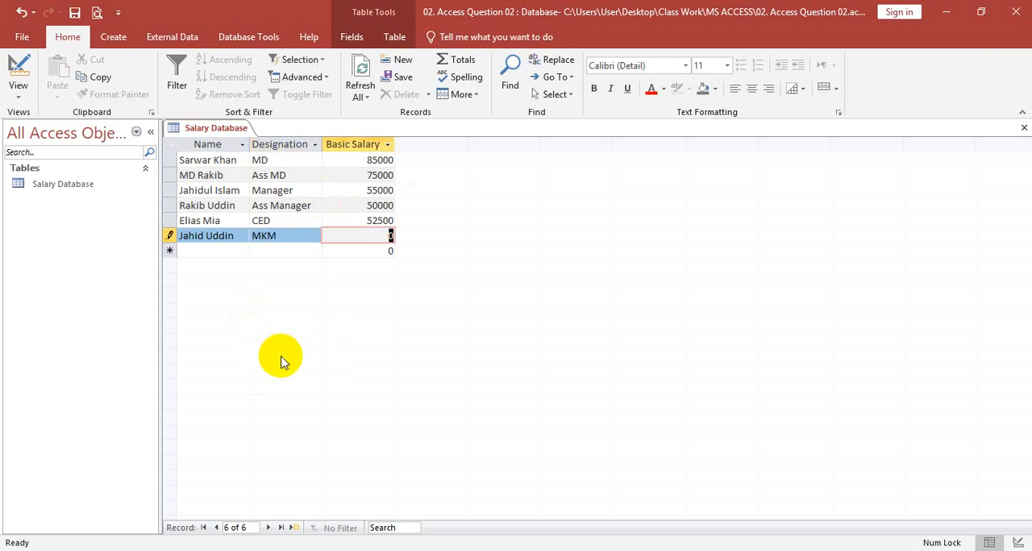
{"action": "type", "text": "45200"}
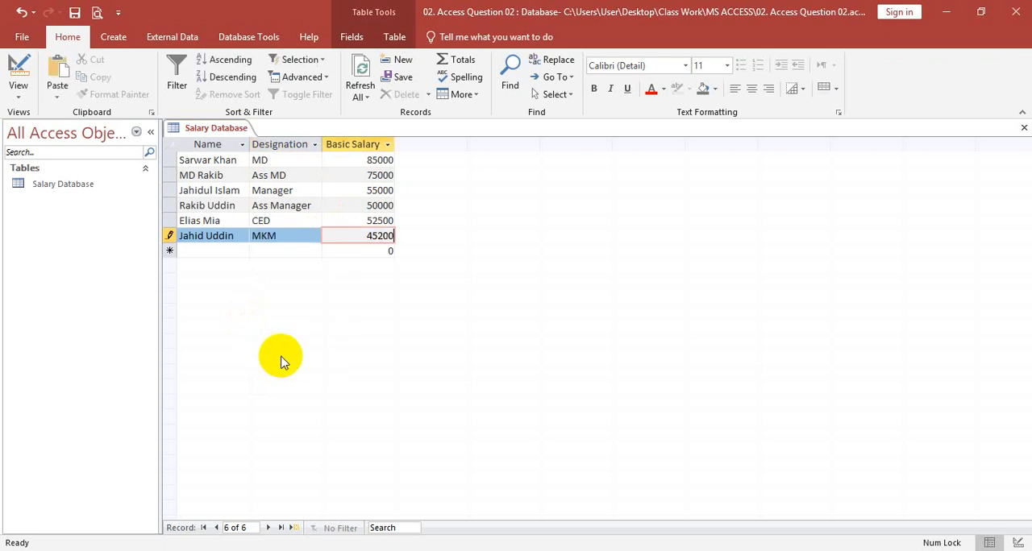
{"action": "key", "text": "Tab"}
Enter the seventh record with the employee's full name, the computer operator designation and a basic salary of 35000
{"action": "type", "text": "MO"}
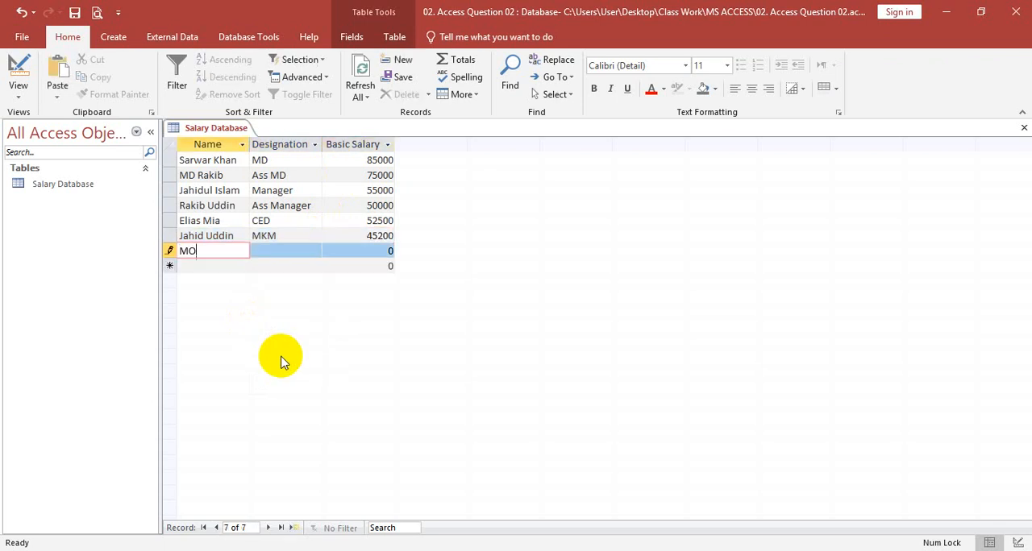
{"action": "type", "text": "onir HOssain"}
{"action": "key", "text": "BackSpace"}
{"action": "key", "text": "BackSpace"}
{"action": "key", "text": "BackSpace"}
{"action": "type", "text": "ossain"}
{"action": "key", "text": "Tab"}
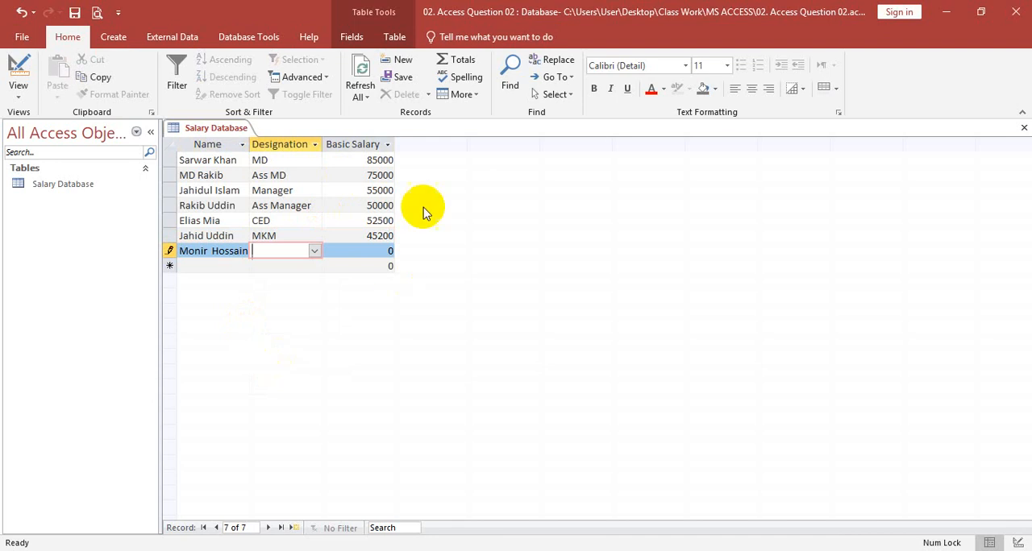
{"action": "left_click", "coordinate": [314, 251]}
{"action": "left_click", "coordinate": [262, 356]}
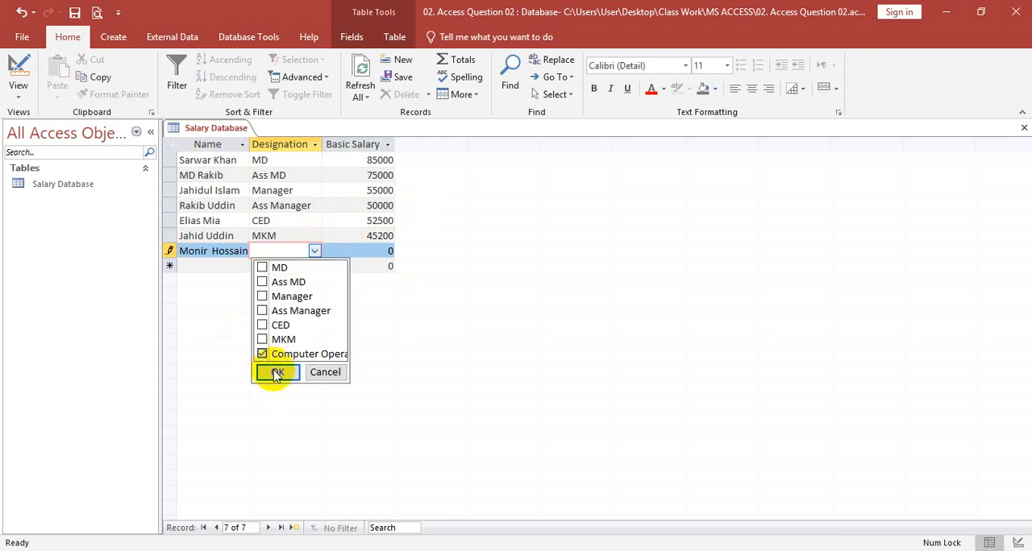
{"action": "left_click", "coordinate": [274, 372]}
{"action": "key", "text": "Tab"}
{"action": "type", "text": "35000"}
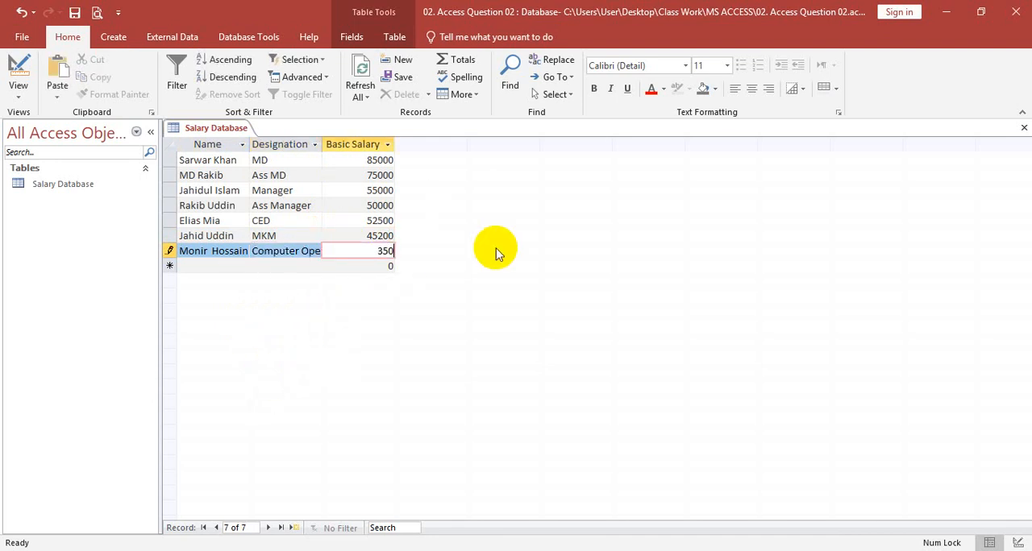
{"action": "key", "text": "Tab"}
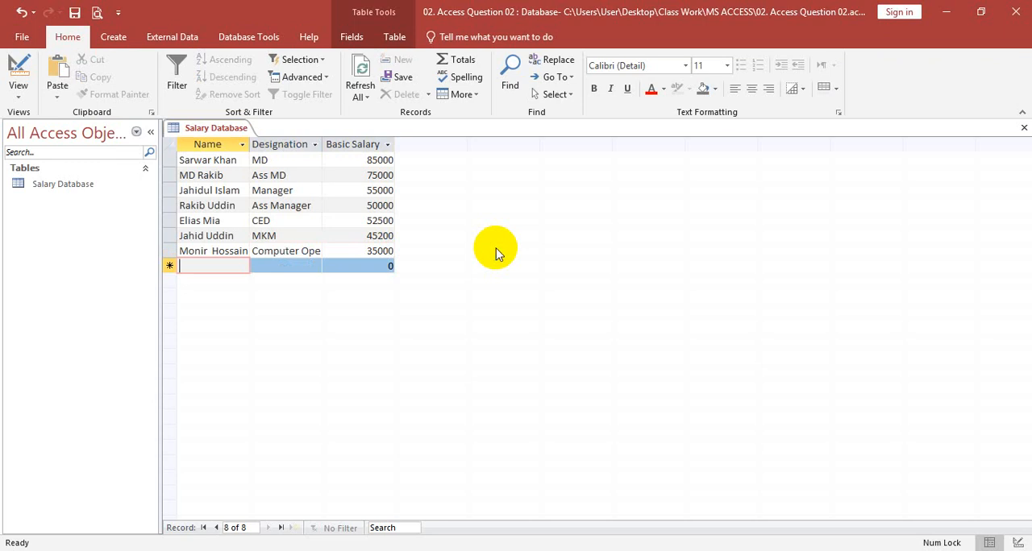
Enter the eighth record with the employee's full name, the computer operator designation and a basic salary of 25000
{"action": "type", "text": "Raki"}
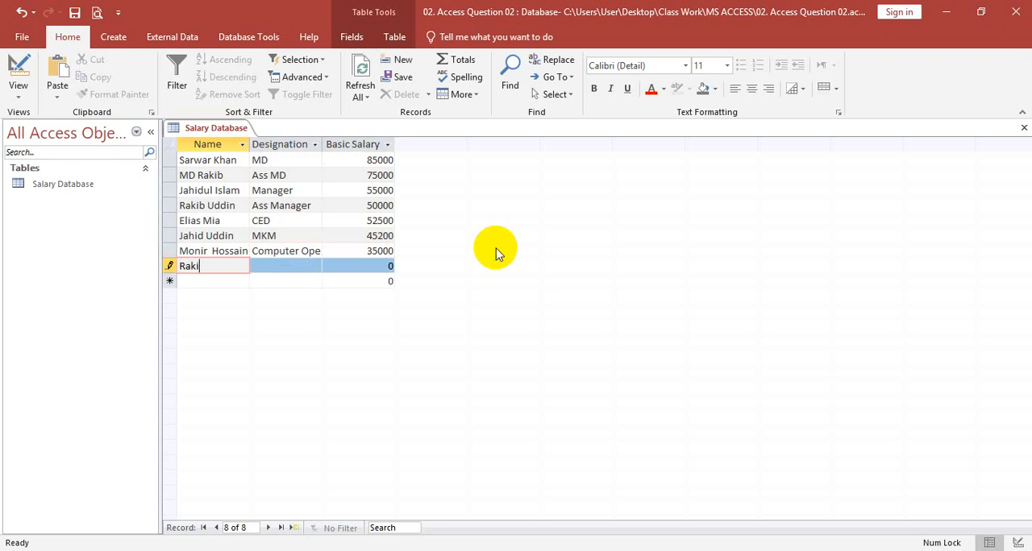
{"action": "type", "text": "bul Haiser"}
{"action": "key", "text": "BackSpace"}
{"action": "key", "text": "BackSpace"}
{"action": "key", "text": "BackSpace"}
{"action": "type", "text": "de"}
{"action": "left_click", "coordinate": [315, 266]}
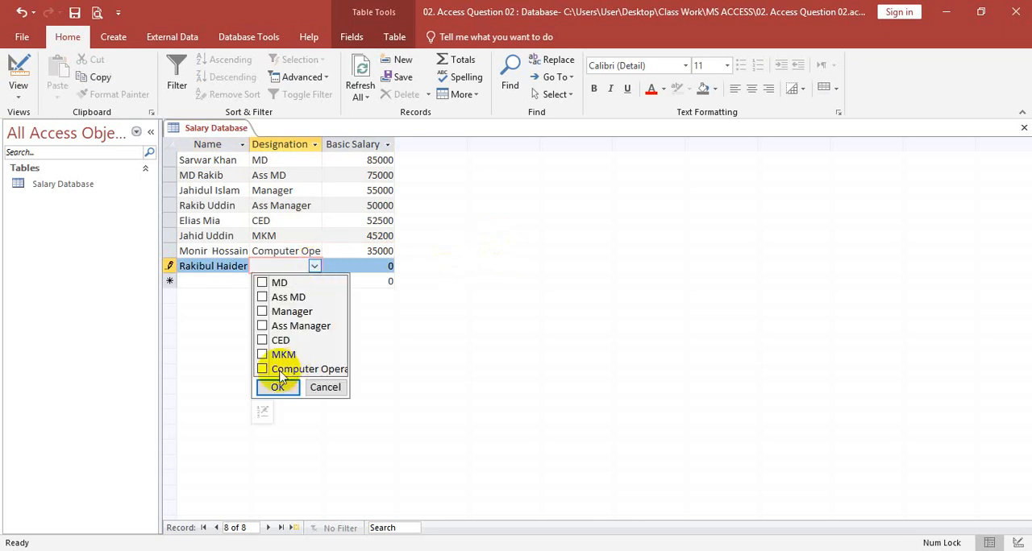
{"action": "left_click", "coordinate": [262, 370]}
{"action": "left_click", "coordinate": [277, 387]}
{"action": "left_click", "coordinate": [379, 268]}
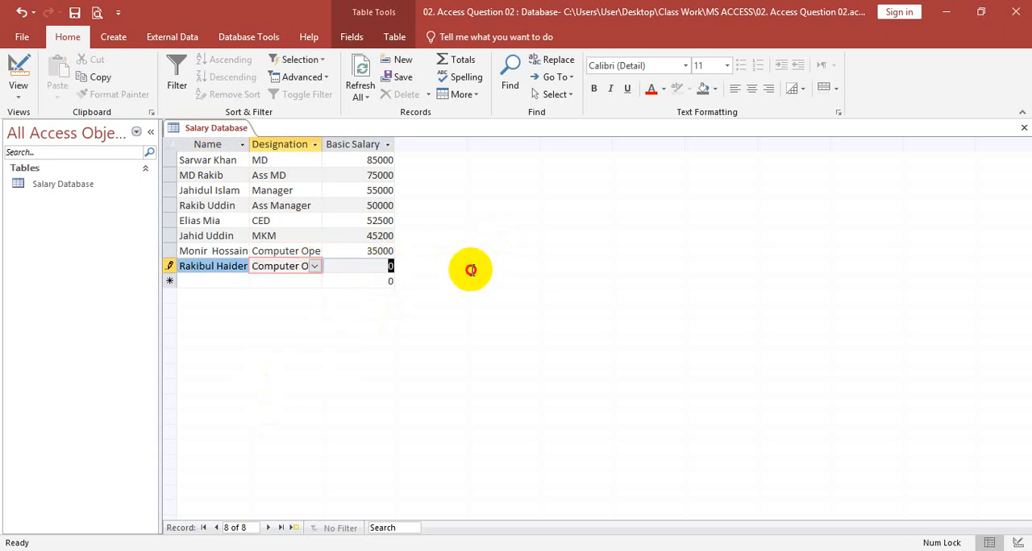
{"action": "type", "text": "25000"}
{"action": "key", "text": "Return"}
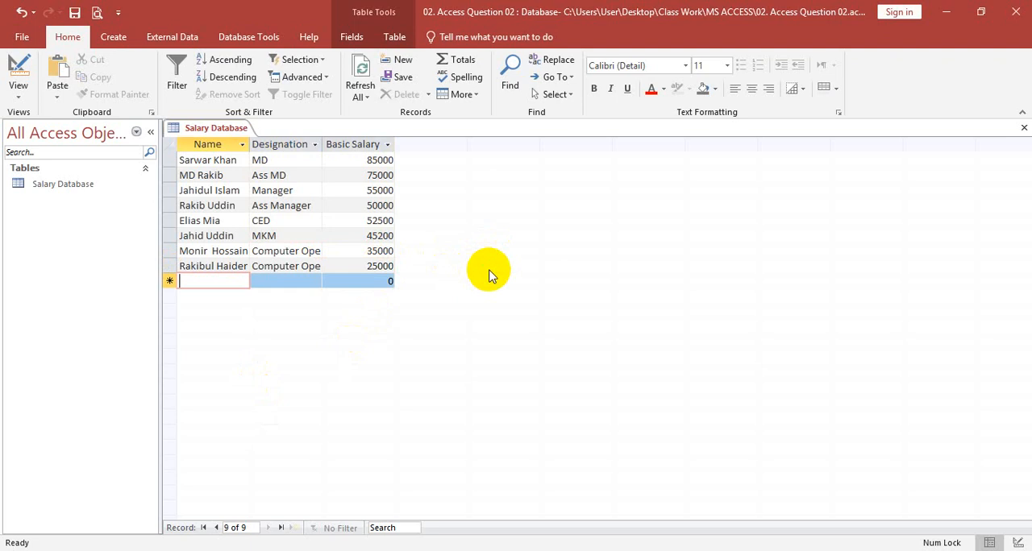
Enter the ninth record with the employee's full name, designation Ass Manager and a basic salary of 59200, and save the record
{"action": "type", "text": "Ai"}
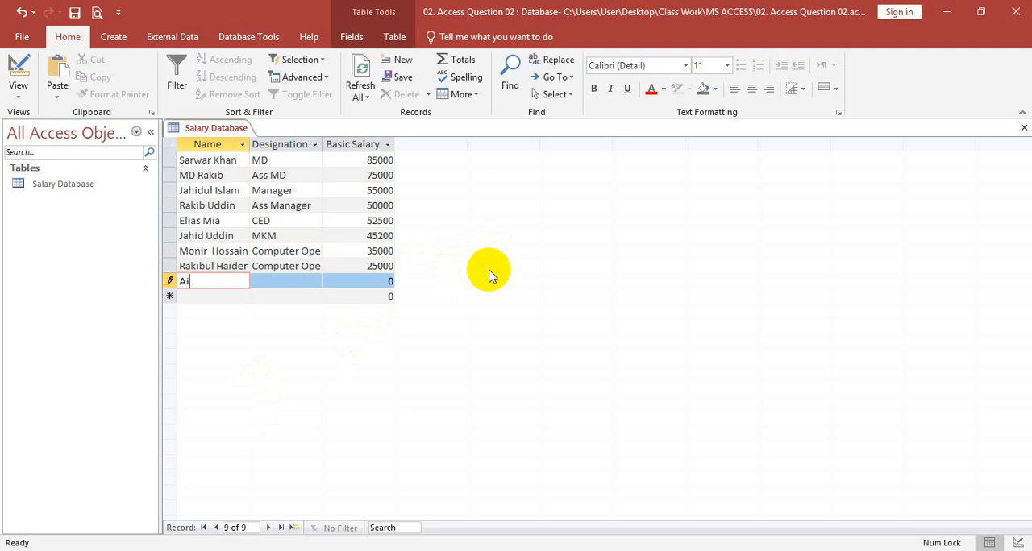
{"action": "type", "text": "iful Islam"}
{"action": "key", "text": "Return"}
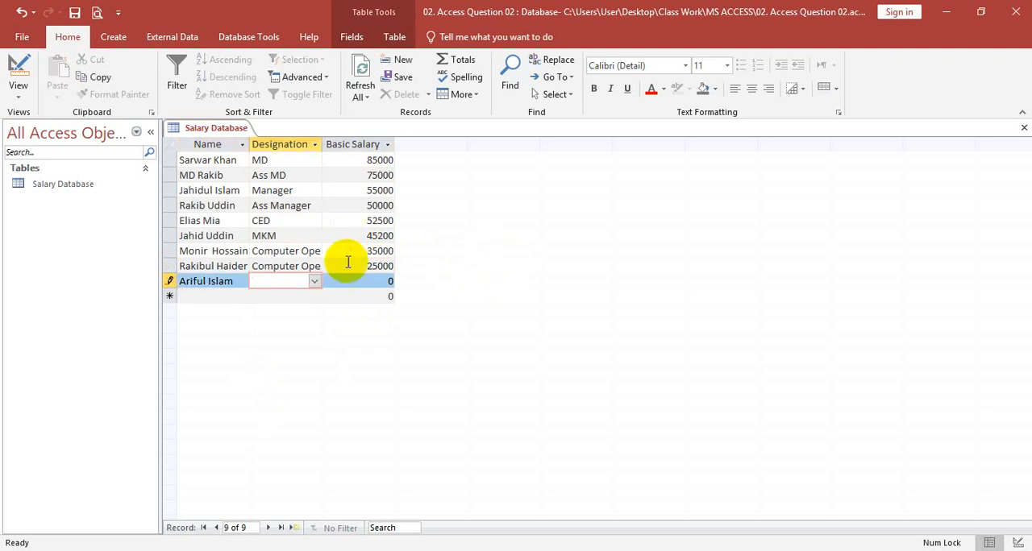
{"action": "left_click", "coordinate": [314, 282]}
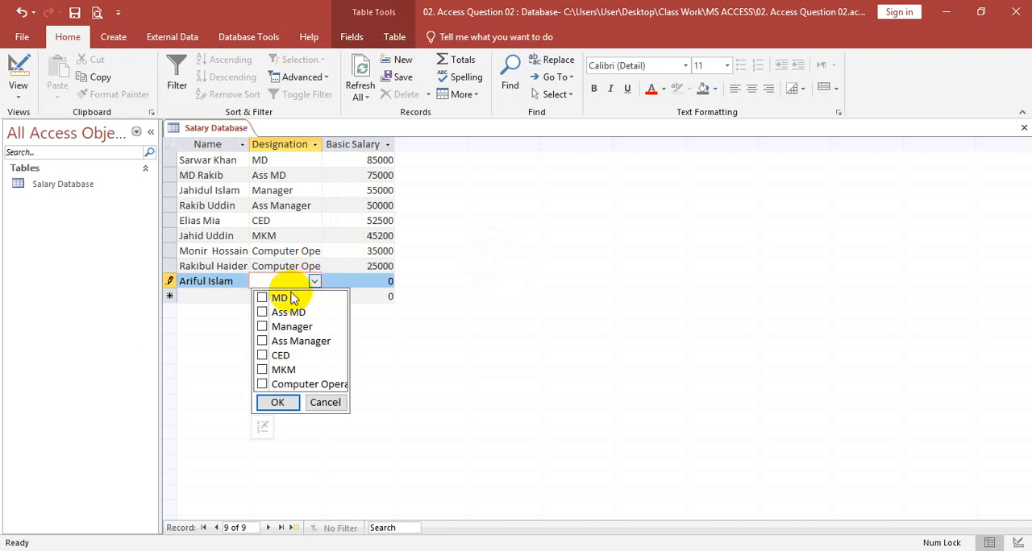
{"action": "left_click", "coordinate": [266, 342]}
{"action": "left_click", "coordinate": [279, 402]}
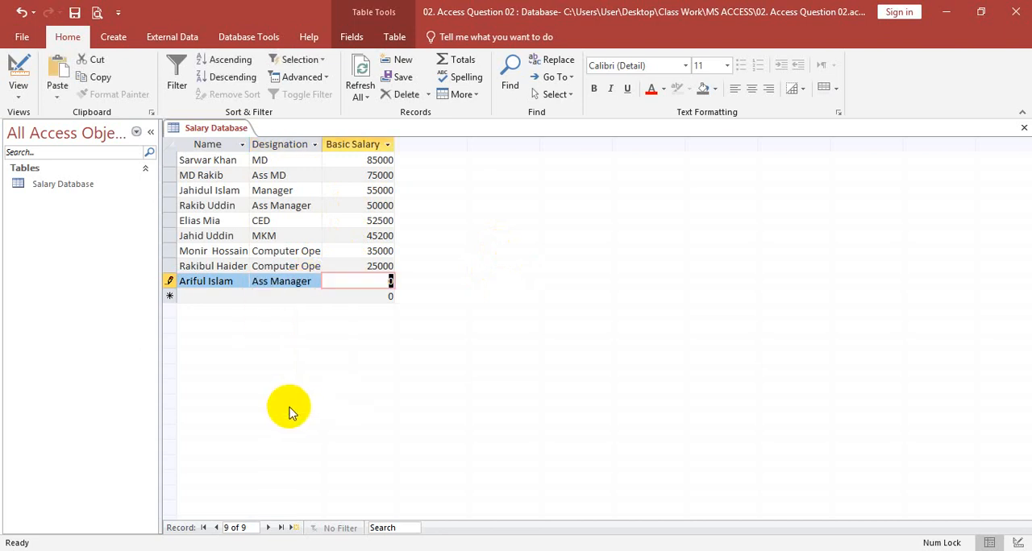
{"action": "type", "text": "5"}
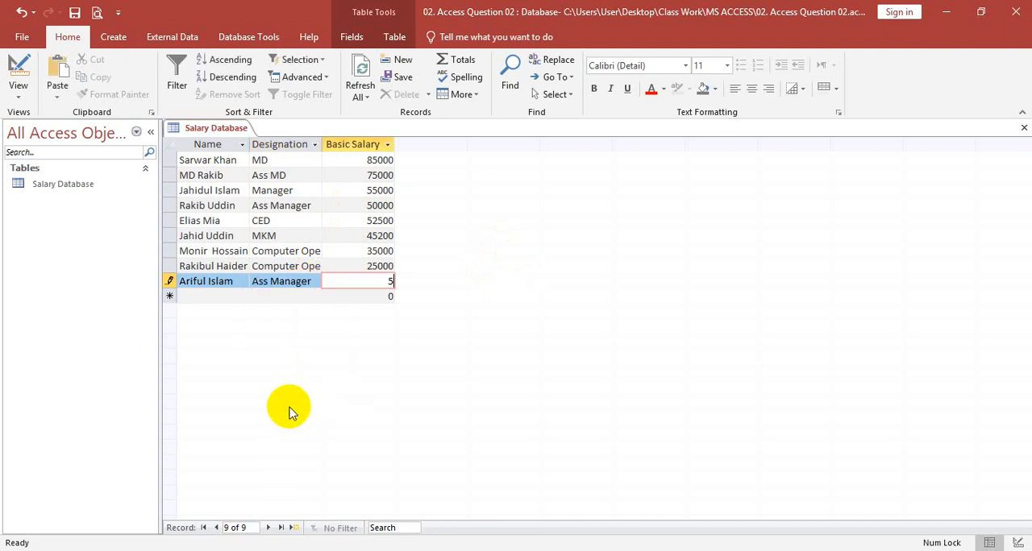
{"action": "type", "text": "9200"}
{"action": "key", "text": "shift+Return"}
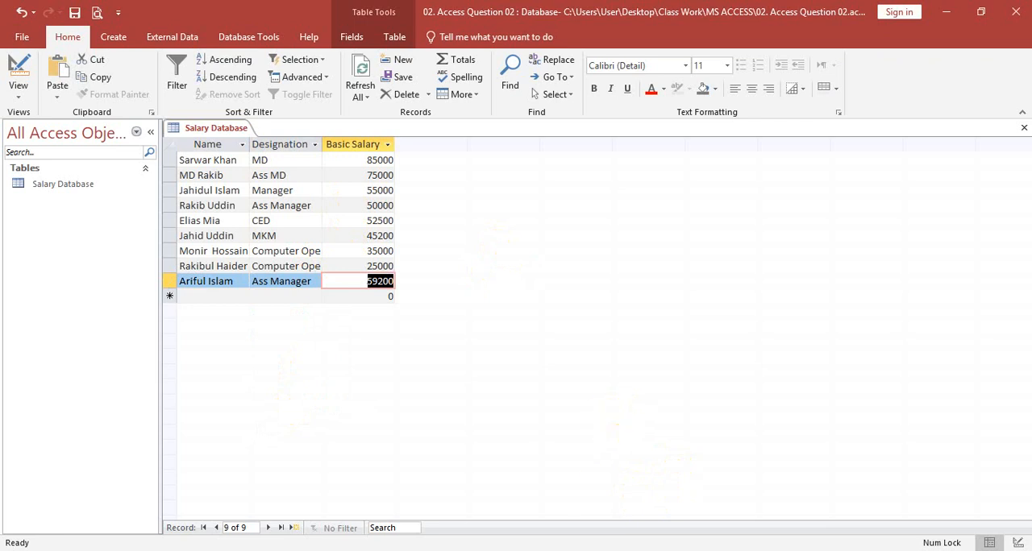
Switch to the exam question PDF in the browser to reread the query requirement, and return to Access
{"action": "key", "text": "alt+Tab"}
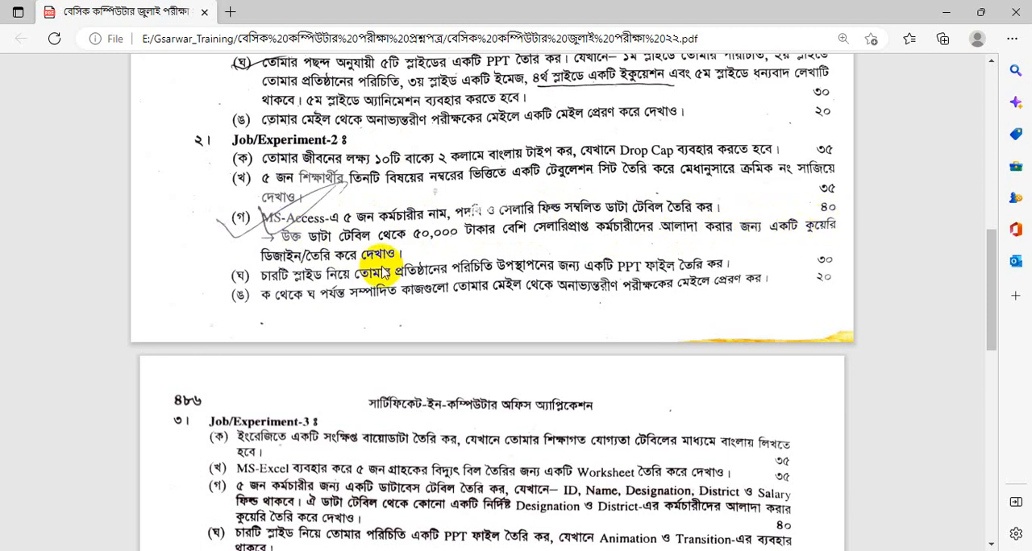
{"action": "left_click", "coordinate": [946, 12]}
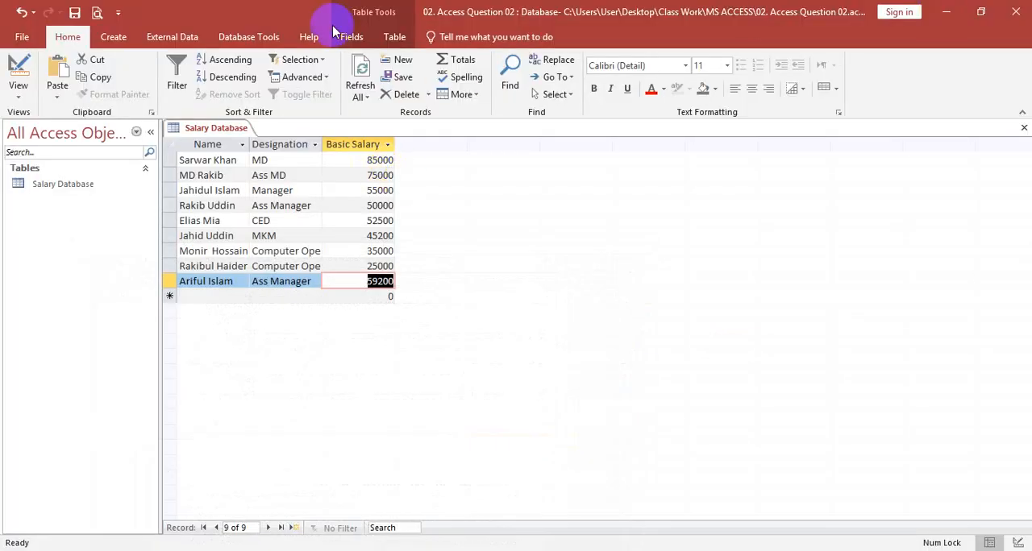
{"action": "left_click", "coordinate": [114, 37]}
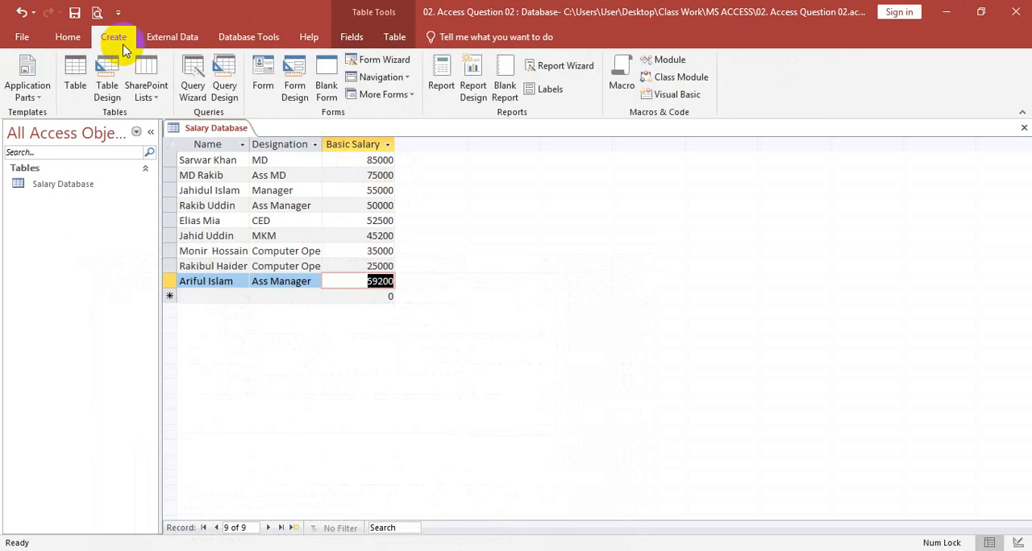
{"action": "left_click", "coordinate": [222, 83]}
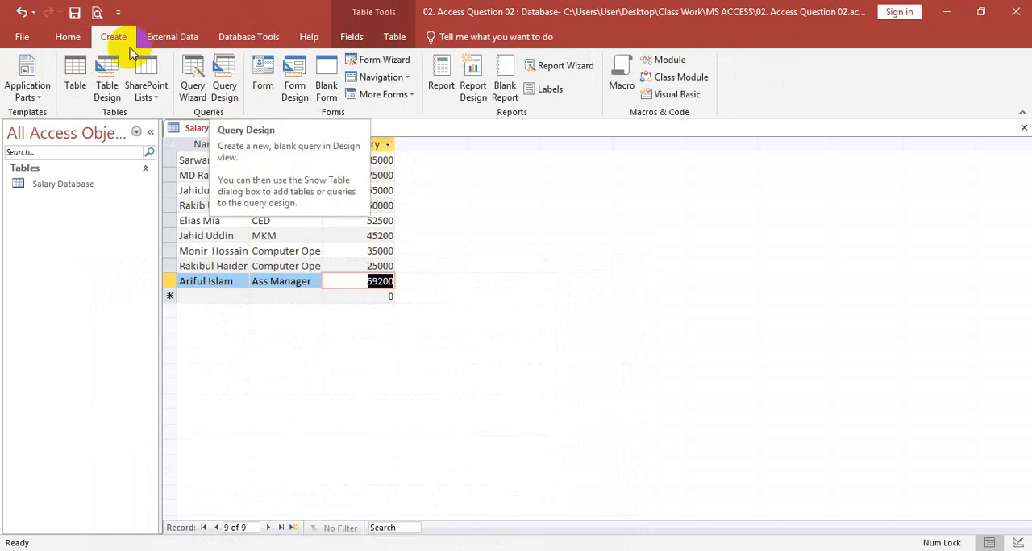
Start an Advanced Filter/Sort on the Salary Database table and add Basic Salary as its first field
{"action": "left_click", "coordinate": [68, 36]}
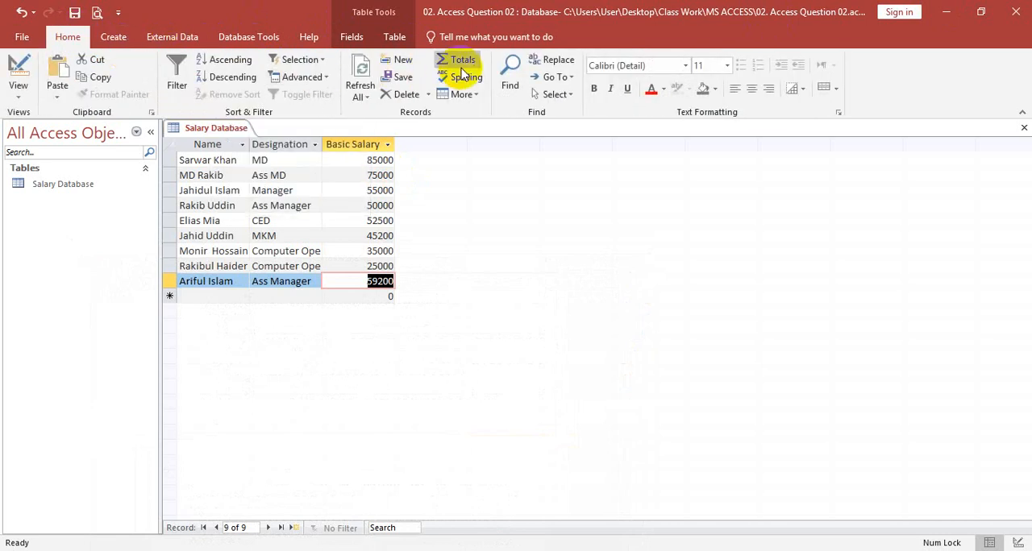
{"action": "left_click", "coordinate": [306, 76]}
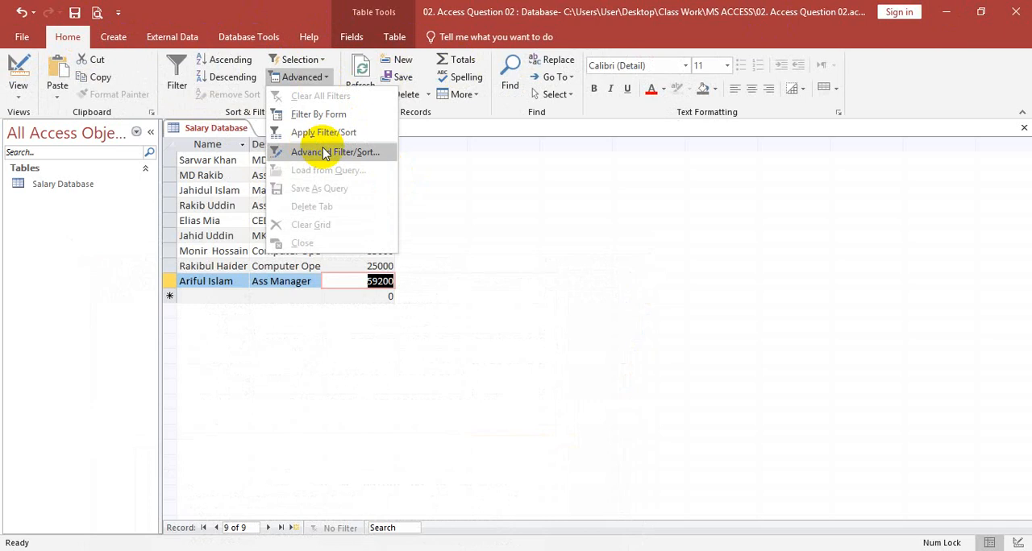
{"action": "left_click", "coordinate": [325, 153]}
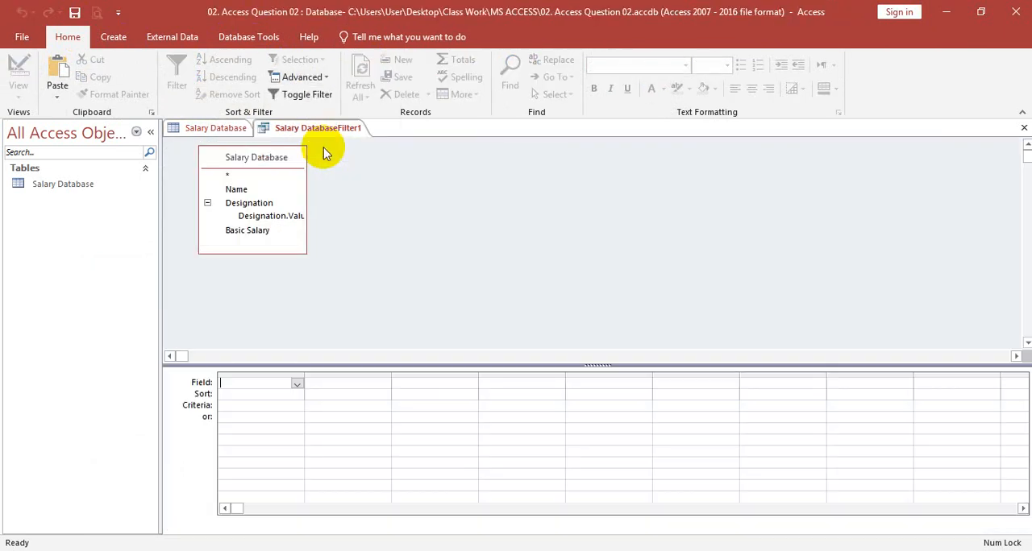
{"action": "left_click", "coordinate": [296, 383]}
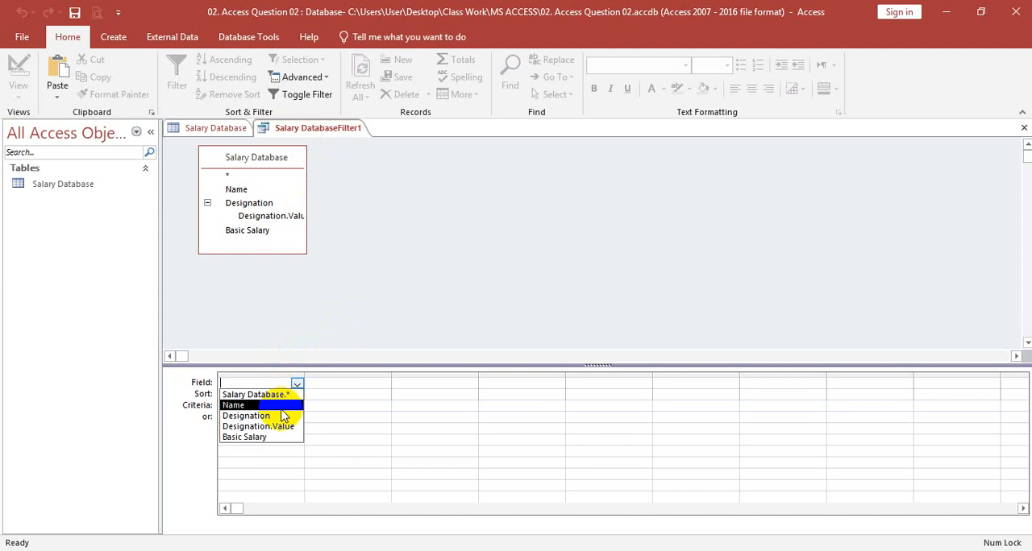
{"action": "left_click", "coordinate": [246, 438]}
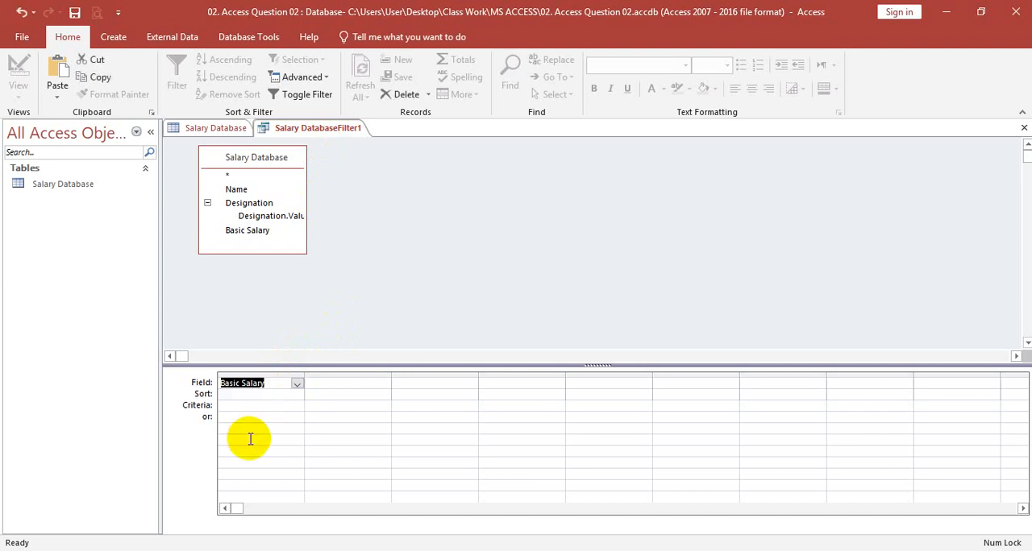
Sort the filter's Basic Salary field ascending and set its criteria to >=50000
{"action": "left_click", "coordinate": [229, 398]}
{"action": "left_click", "coordinate": [297, 395]}
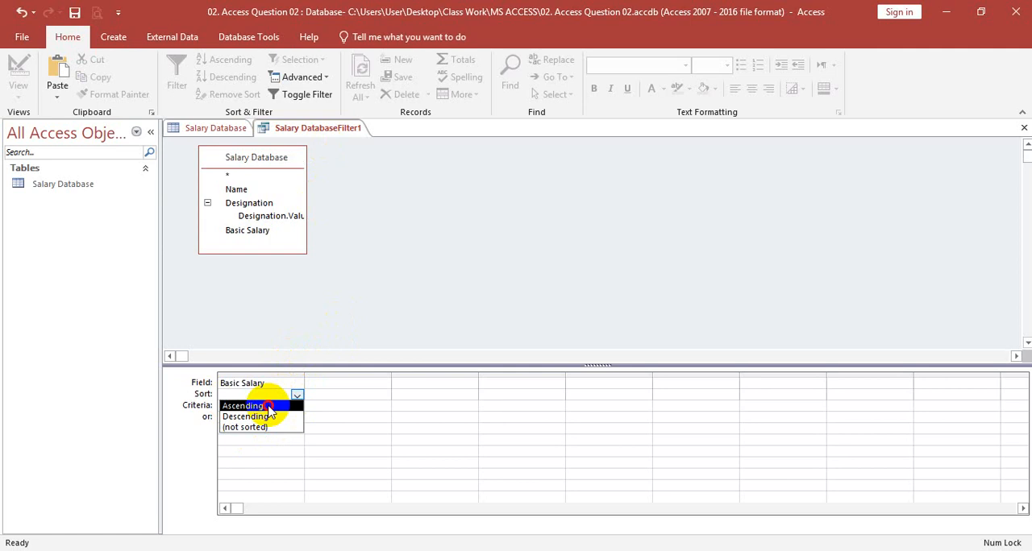
{"action": "left_click", "coordinate": [266, 407]}
{"action": "left_click", "coordinate": [242, 406]}
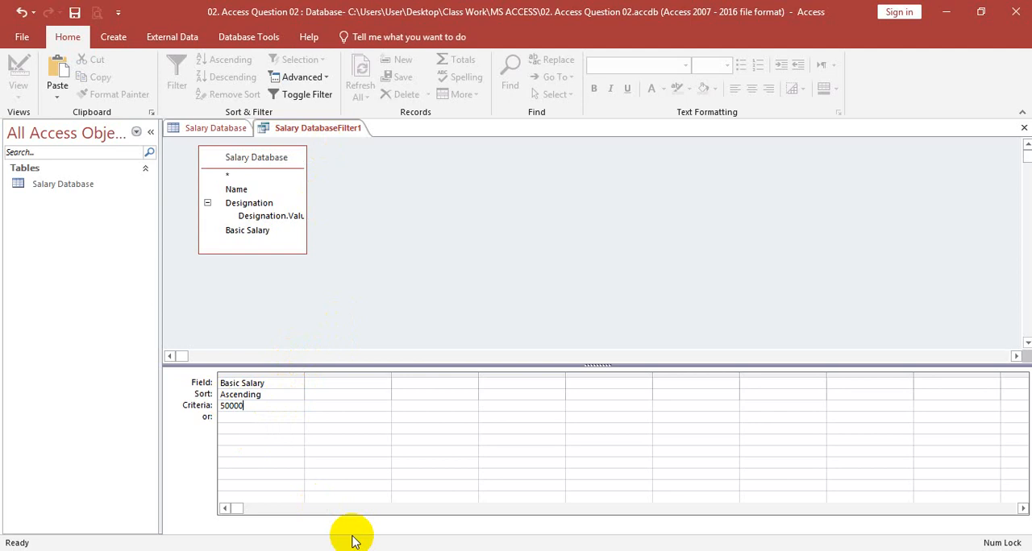
{"action": "type", "text": ">="}
Save the filter as a query named Salary query
{"action": "right_click", "coordinate": [348, 131]}
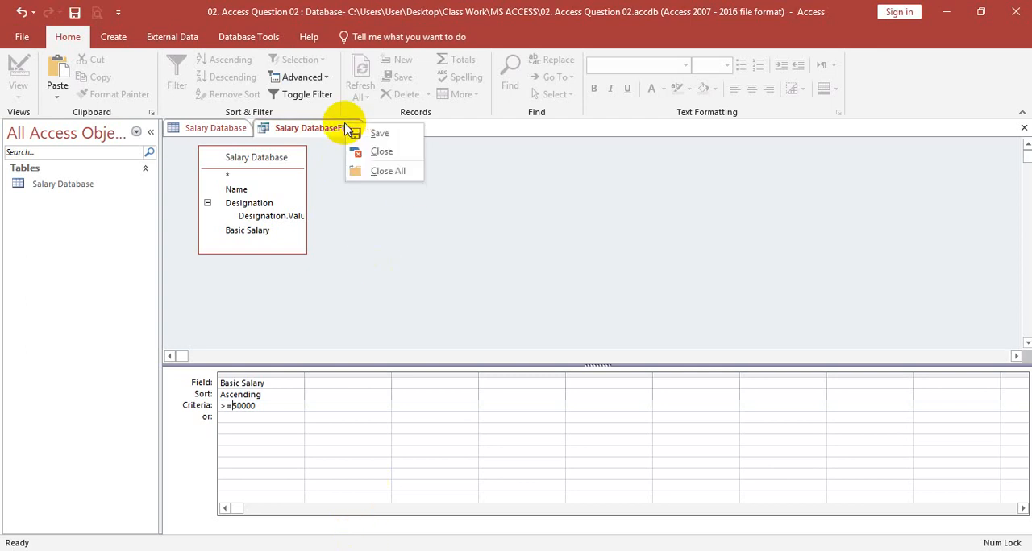
{"action": "left_click", "coordinate": [359, 129]}
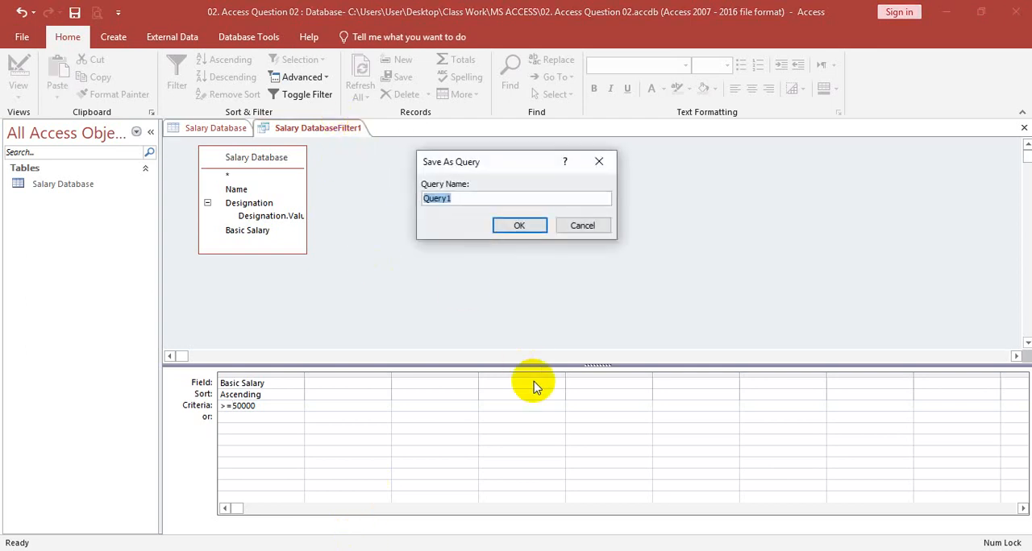
{"action": "key", "text": "BackSpace"}
{"action": "type", "text": "Sal"}
{"action": "key", "text": "BackSpace"}
{"action": "key", "text": "BackSpace"}
{"action": "key", "text": "BackSpace"}
{"action": "type", "text": "Salary quer"}
{"action": "key", "text": "BackSpace"}
{"action": "key", "text": "BackSpace"}
{"action": "type", "text": "ery"}
{"action": "key", "text": "Return"}
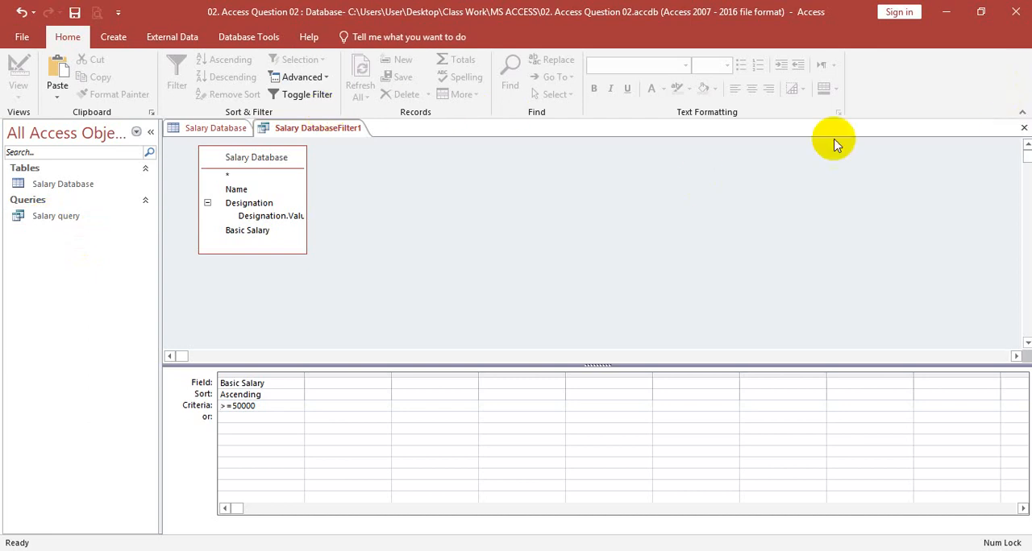
Close the filter design and compare the Salary query results with the Salary Database table
{"action": "left_click", "coordinate": [1023, 127]}
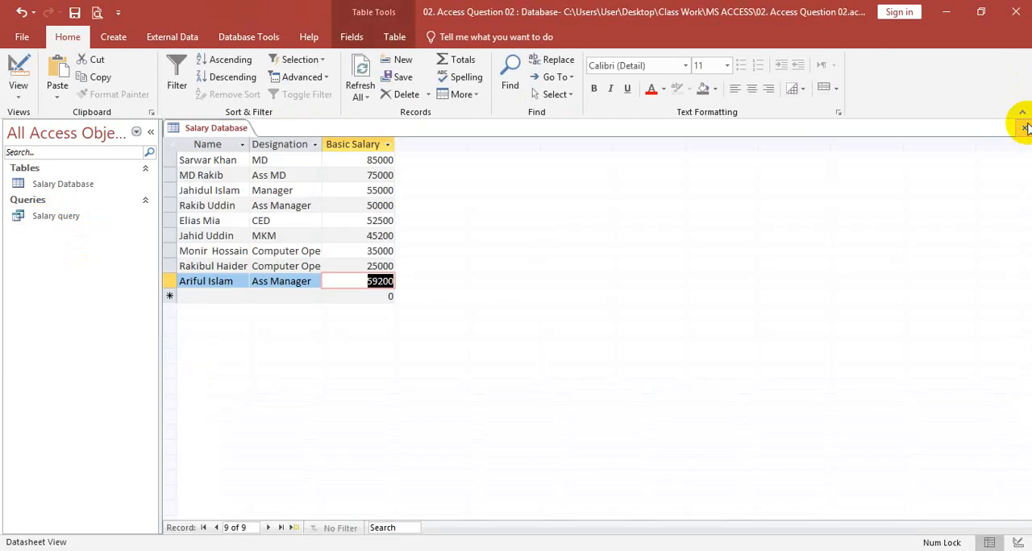
{"action": "double_click", "coordinate": [61, 216]}
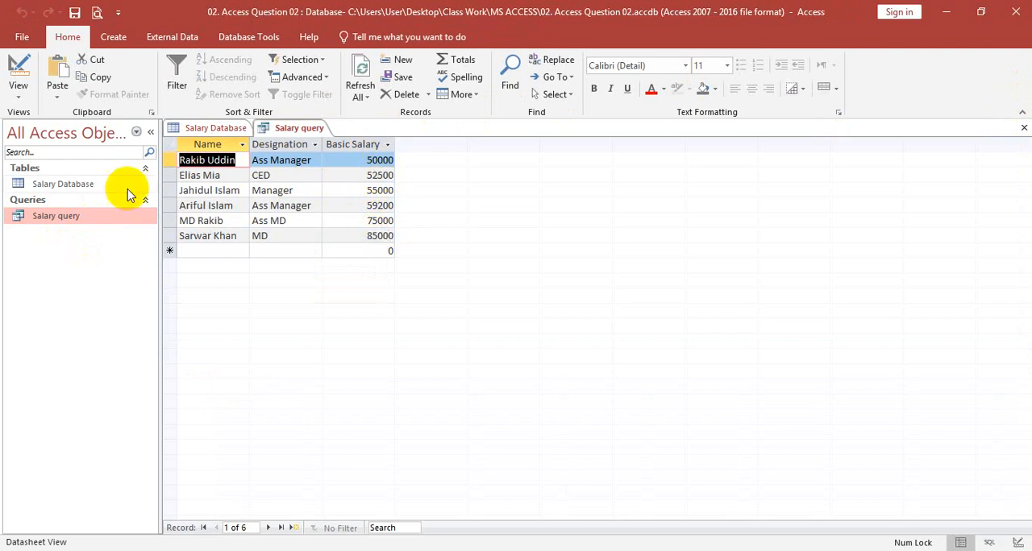
{"action": "double_click", "coordinate": [71, 184]}
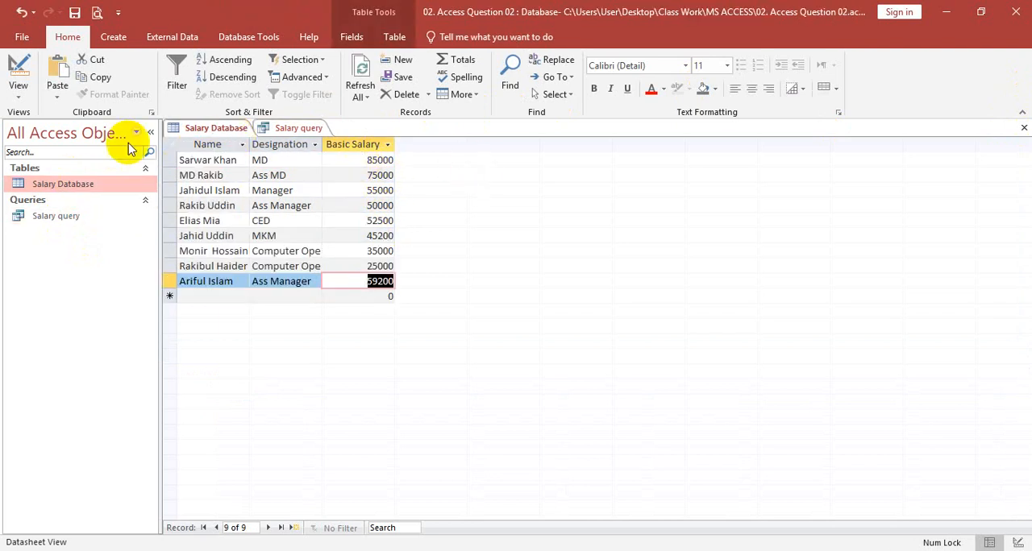
{"action": "double_click", "coordinate": [47, 218]}
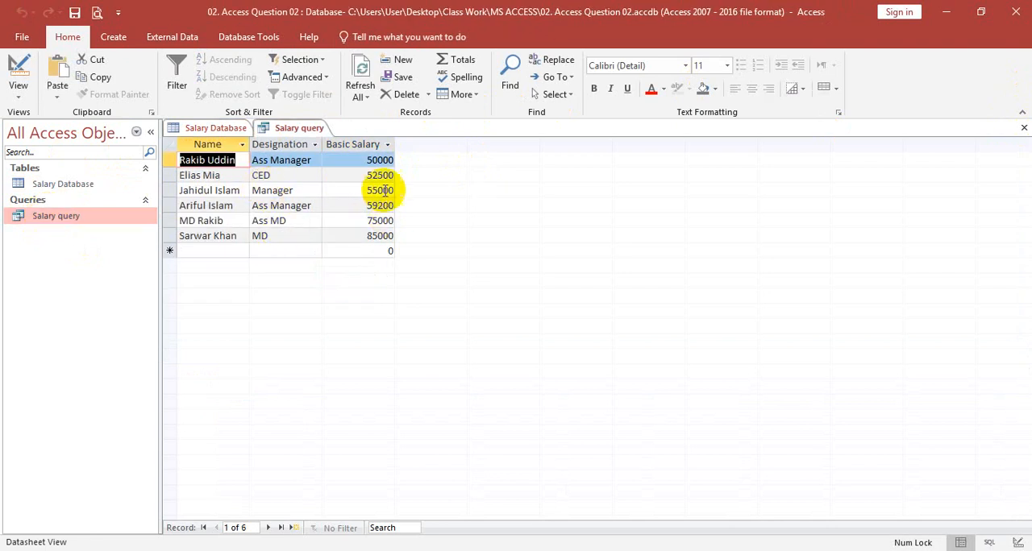
Open Salary query in Design View to examine its field and criteria, and close it
{"action": "left_click", "coordinate": [20, 38]}
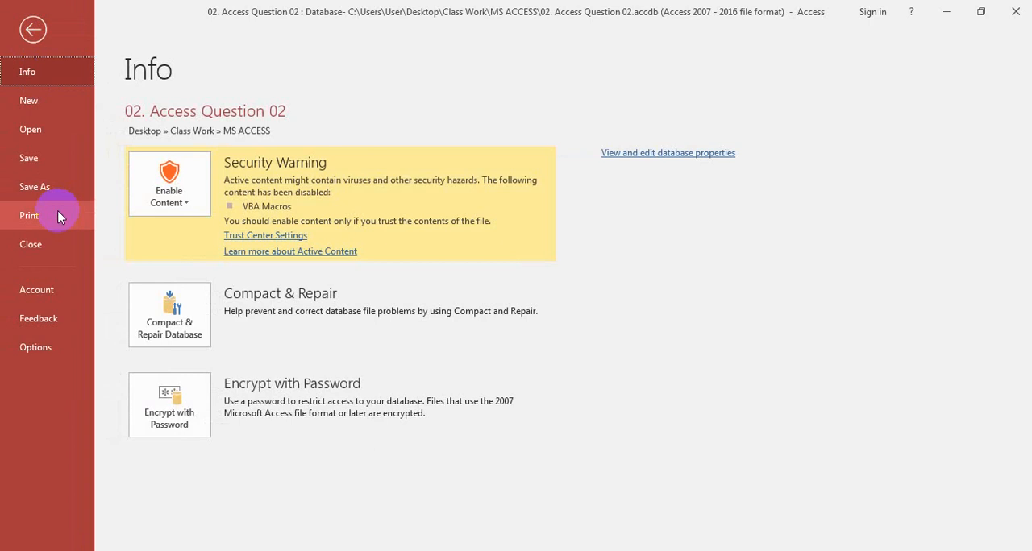
{"action": "left_click", "coordinate": [31, 28]}
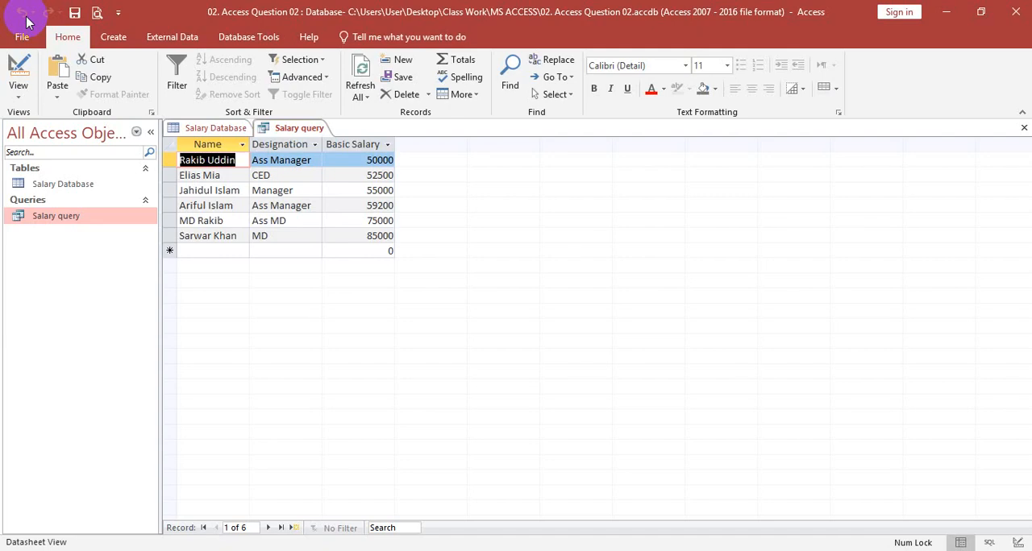
{"action": "right_click", "coordinate": [50, 217]}
{"action": "left_click", "coordinate": [91, 240]}
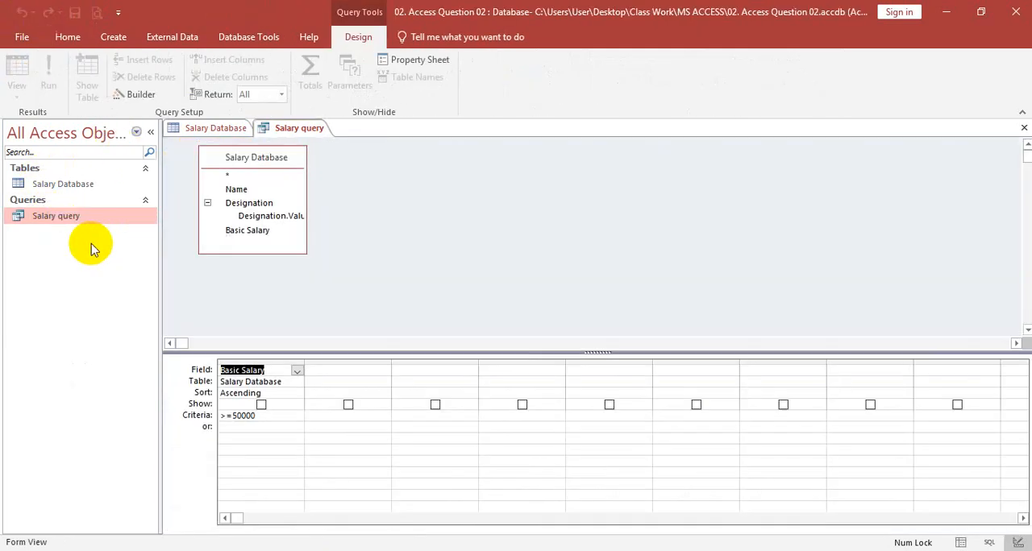
{"action": "left_click", "coordinate": [1024, 128]}
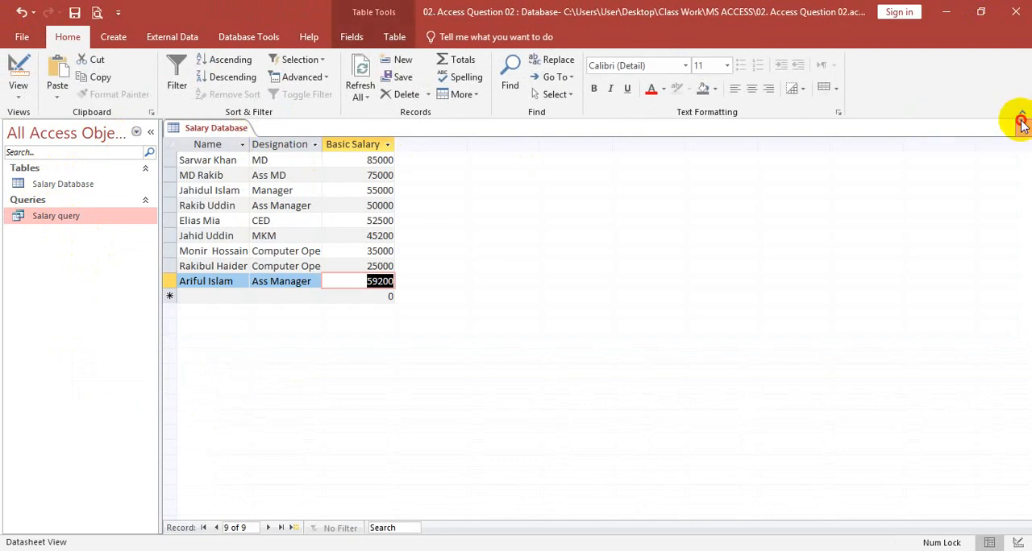
Reopen the Salary Database table, inspect its fields in Design View, and close the table
{"action": "left_click", "coordinate": [1023, 124]}
{"action": "double_click", "coordinate": [91, 185]}
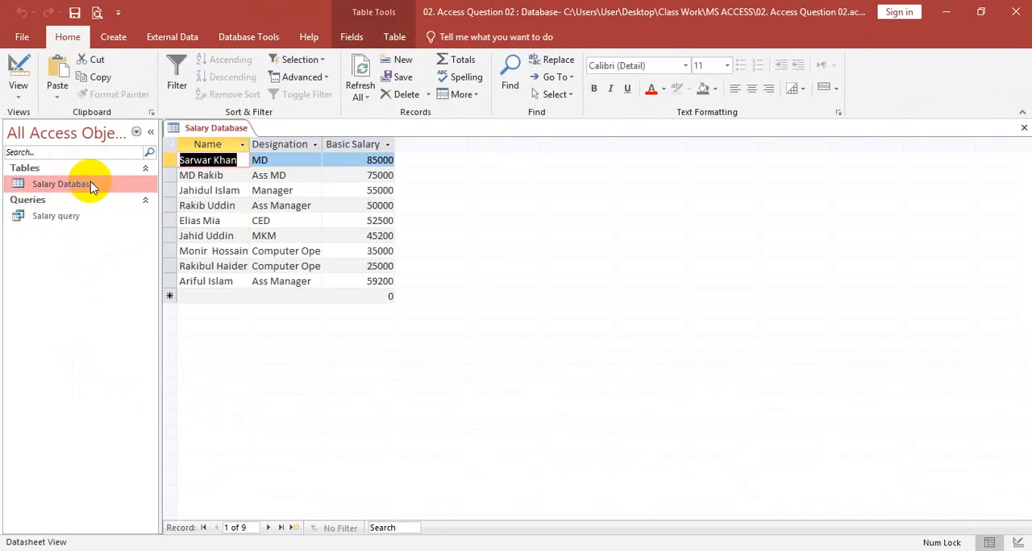
{"action": "right_click", "coordinate": [171, 161]}
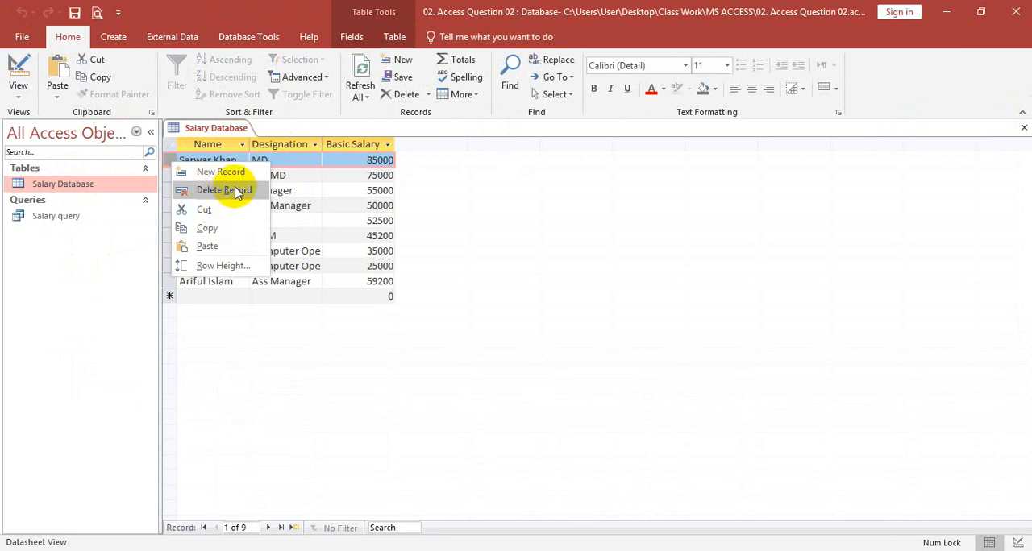
{"action": "left_click", "coordinate": [975, 129]}
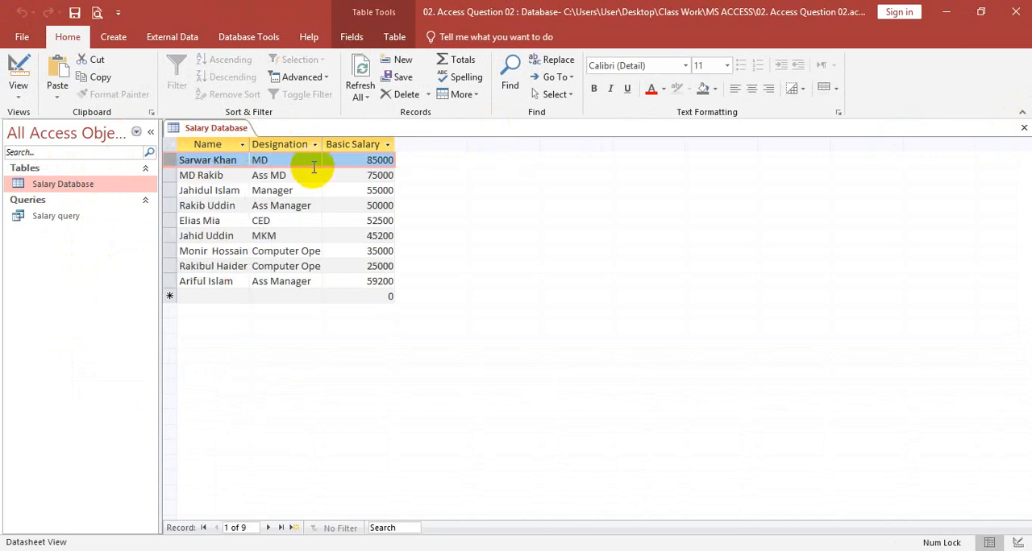
{"action": "left_click", "coordinate": [17, 93]}
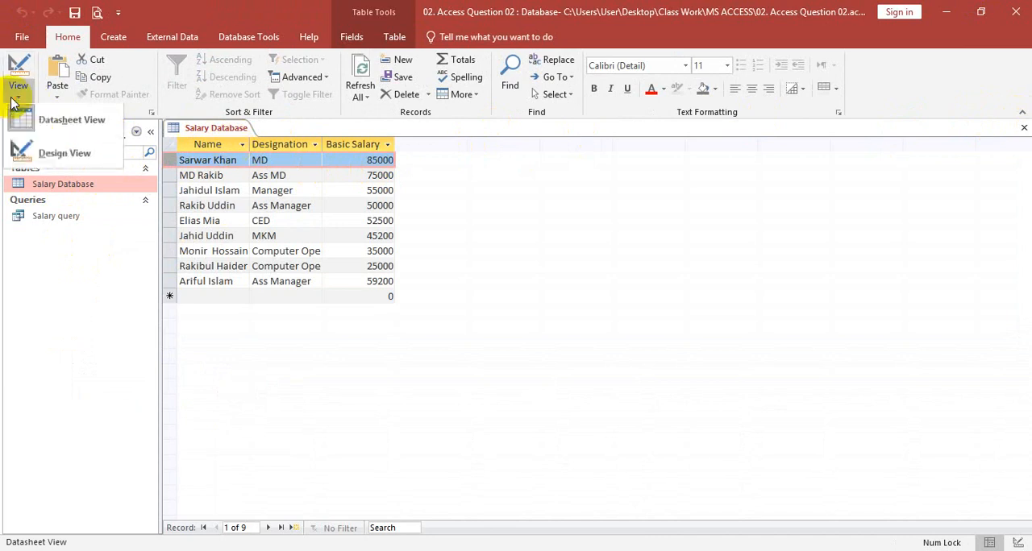
{"action": "left_click", "coordinate": [36, 153]}
{"action": "right_click", "coordinate": [192, 157]}
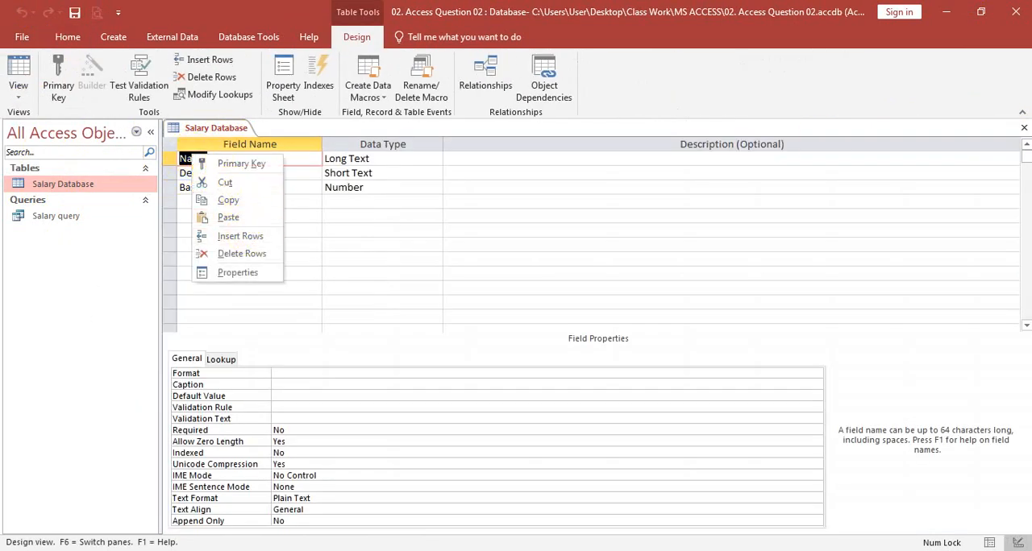
{"action": "left_click", "coordinate": [1024, 127]}
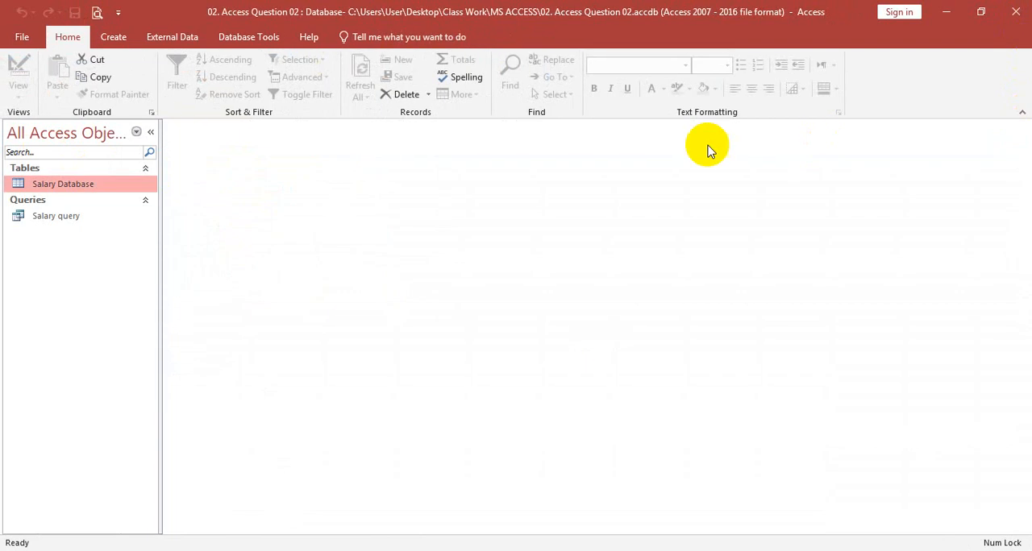
Open Salary query, and create a new query with Query Design based on the Salary Database table
{"action": "double_click", "coordinate": [41, 217]}
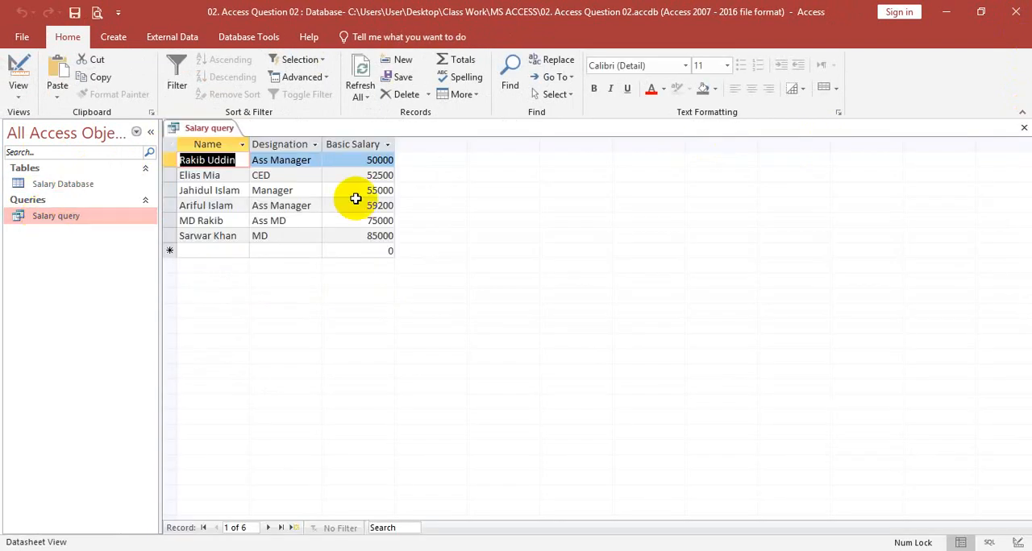
{"action": "left_click", "coordinate": [123, 40]}
{"action": "left_click", "coordinate": [34, 183]}
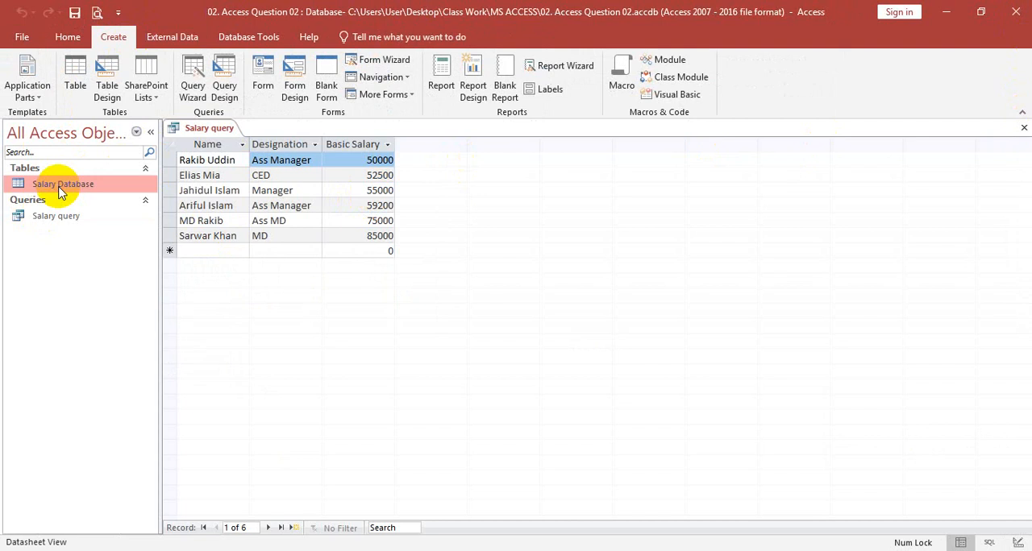
{"action": "left_click", "coordinate": [226, 81]}
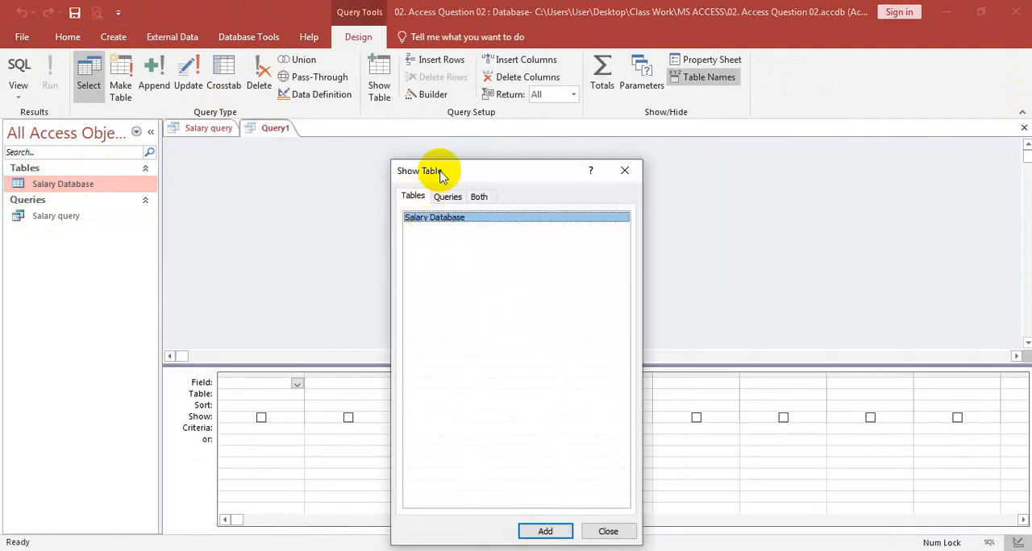
{"action": "left_click_drag", "start_coordinate": [440, 171], "coordinate": [457, 60]}
{"action": "left_click", "coordinate": [562, 419]}
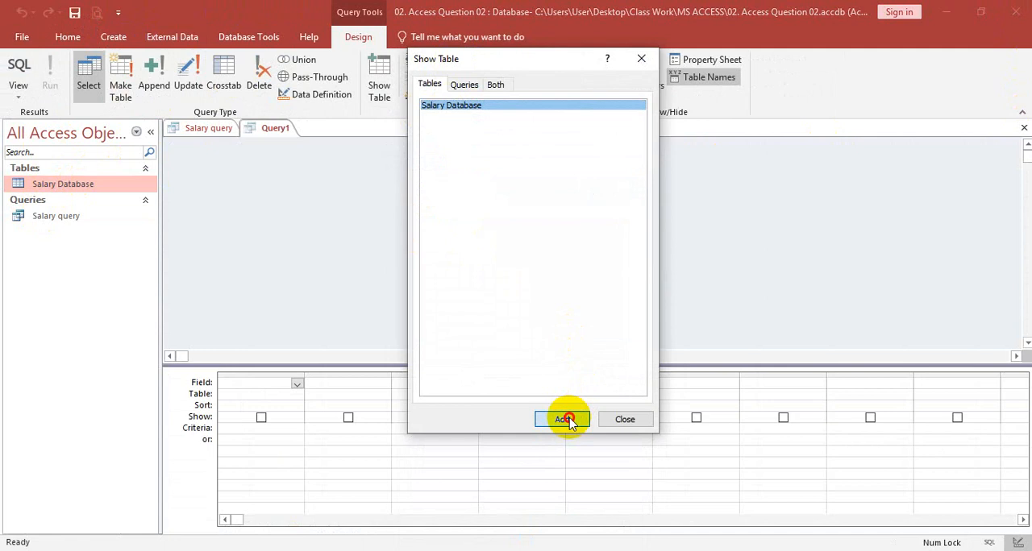
{"action": "left_click", "coordinate": [641, 58]}
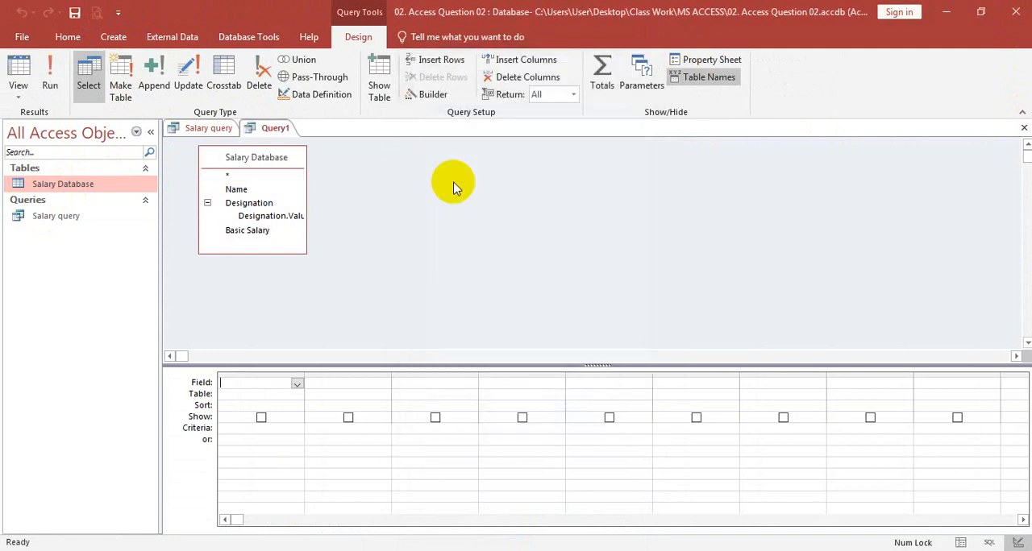
Add the Name, Designation and Basic Salary fields to the first three columns of the query grid
{"action": "left_click", "coordinate": [296, 386]}
{"action": "left_click", "coordinate": [270, 405]}
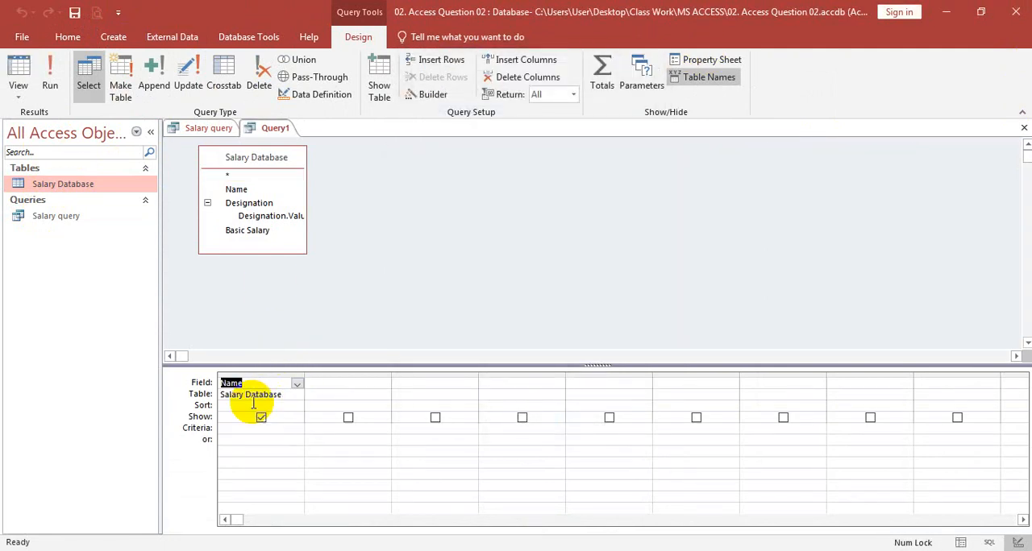
{"action": "left_click", "coordinate": [343, 381]}
{"action": "left_click", "coordinate": [384, 385]}
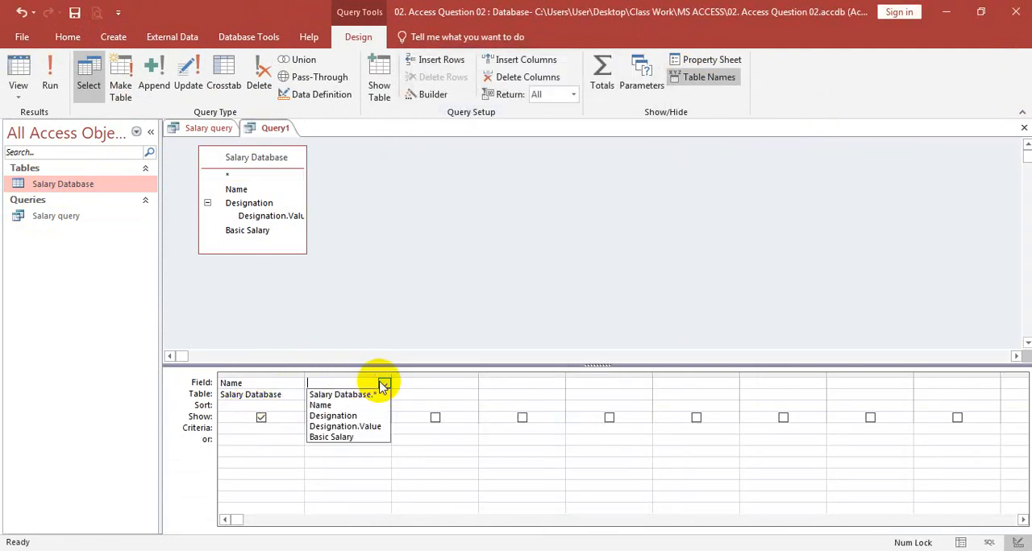
{"action": "left_click", "coordinate": [353, 416]}
{"action": "left_click", "coordinate": [441, 382]}
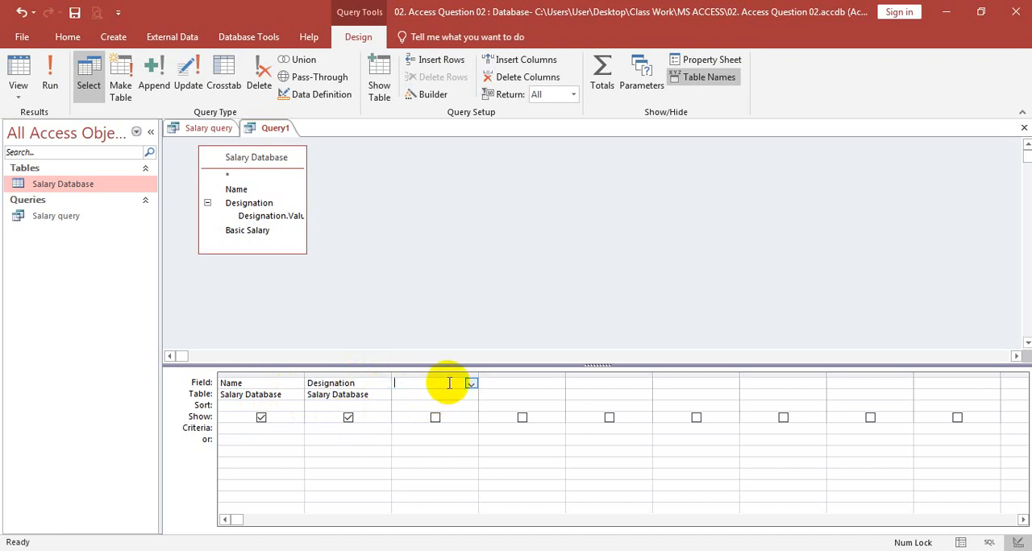
{"action": "left_click", "coordinate": [472, 386]}
{"action": "left_click", "coordinate": [425, 435]}
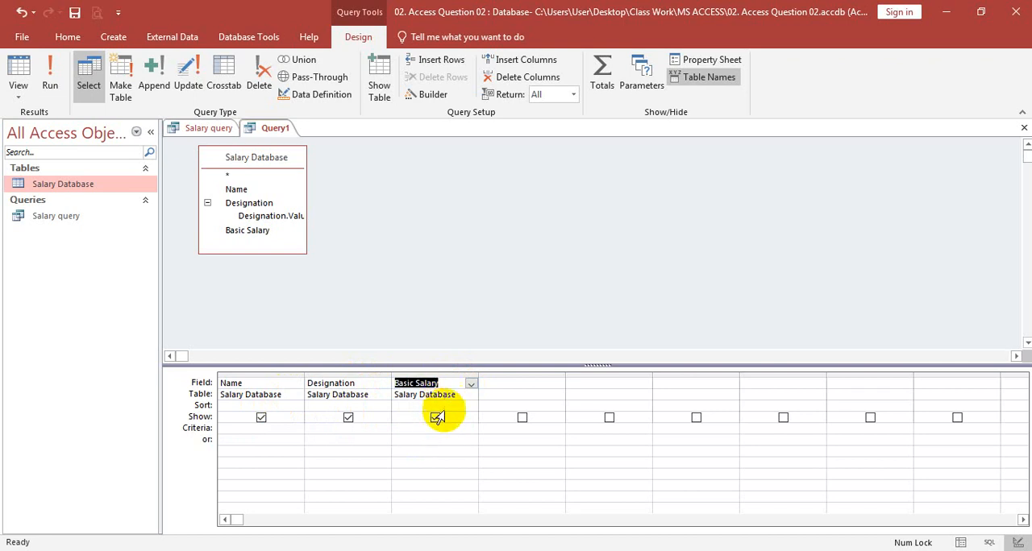
Set the criteria of the Basic Salary column to >=50000
{"action": "left_click", "coordinate": [254, 428]}
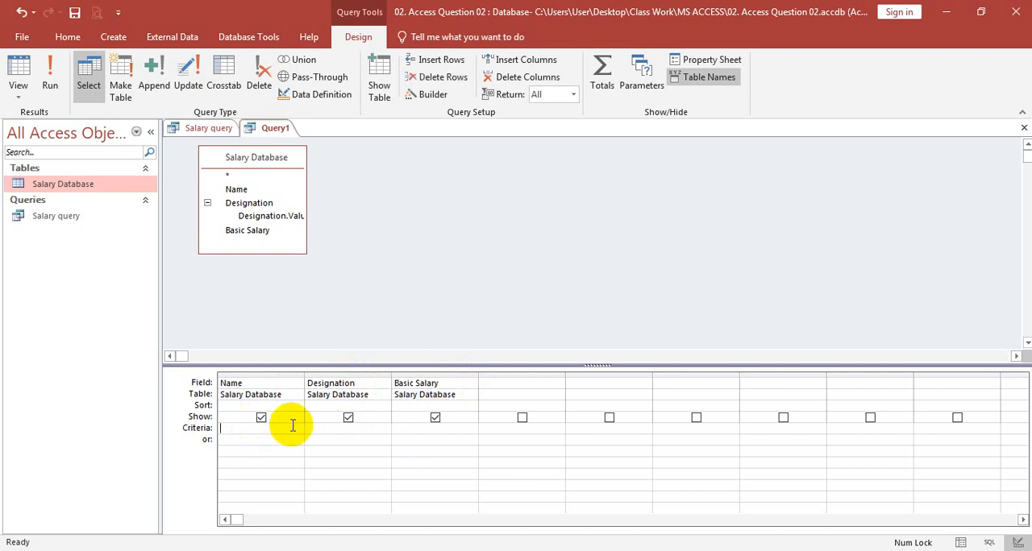
{"action": "left_click", "coordinate": [420, 425]}
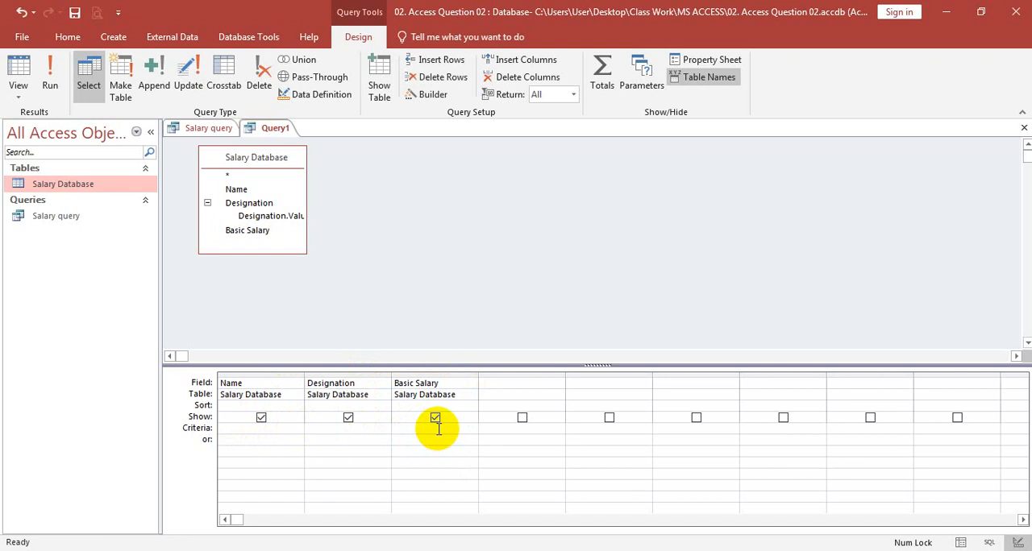
{"action": "type", "text": ">=50000"}
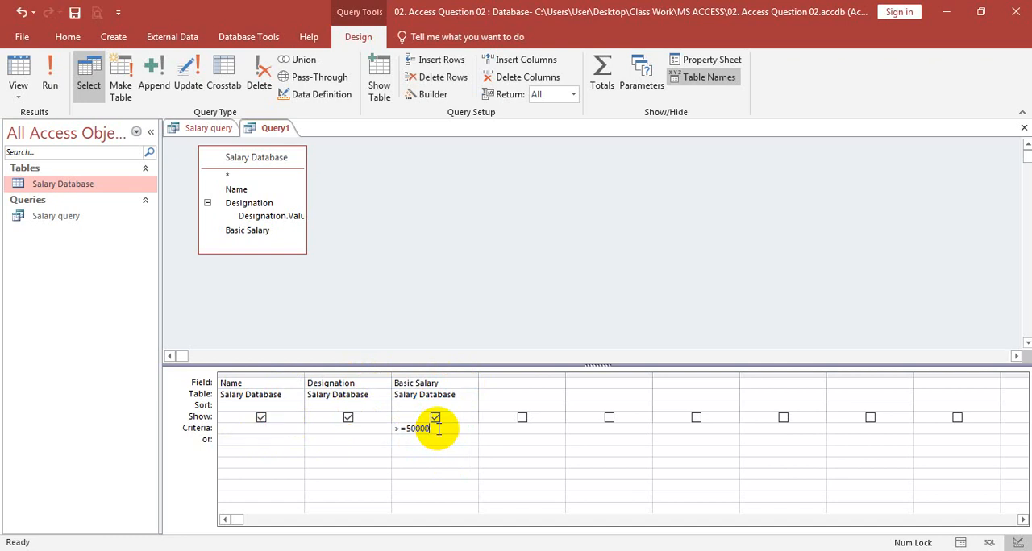
Save the new query as Salary Query 2, and close its design to open its results
{"action": "right_click", "coordinate": [283, 126]}
{"action": "left_click", "coordinate": [305, 132]}
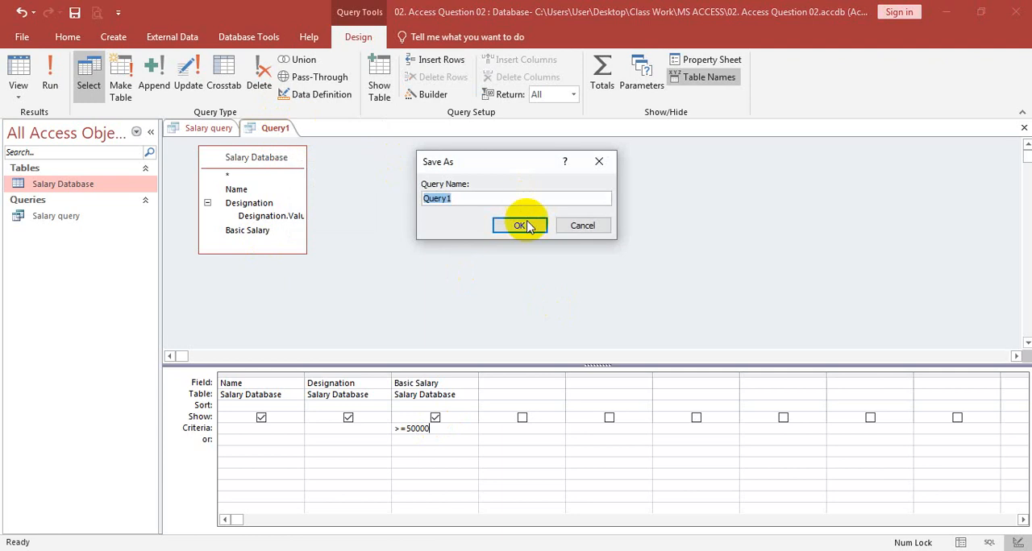
{"action": "type", "text": "Sala"}
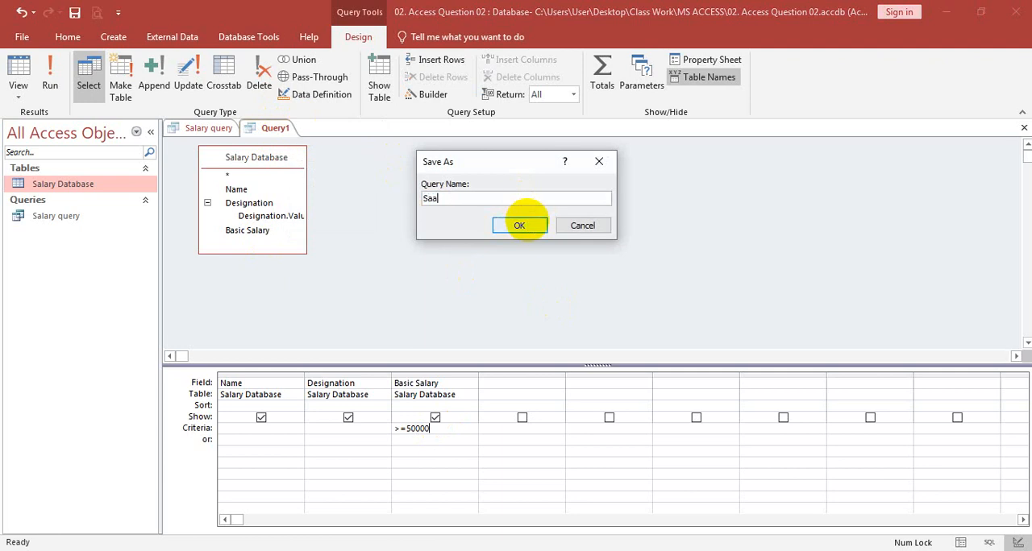
{"action": "key", "text": "BackSpace"}
{"action": "type", "text": "lae"}
{"action": "key", "text": "BackSpace"}
{"action": "type", "text": "ry Query 2"}
{"action": "left_click", "coordinate": [519, 225]}
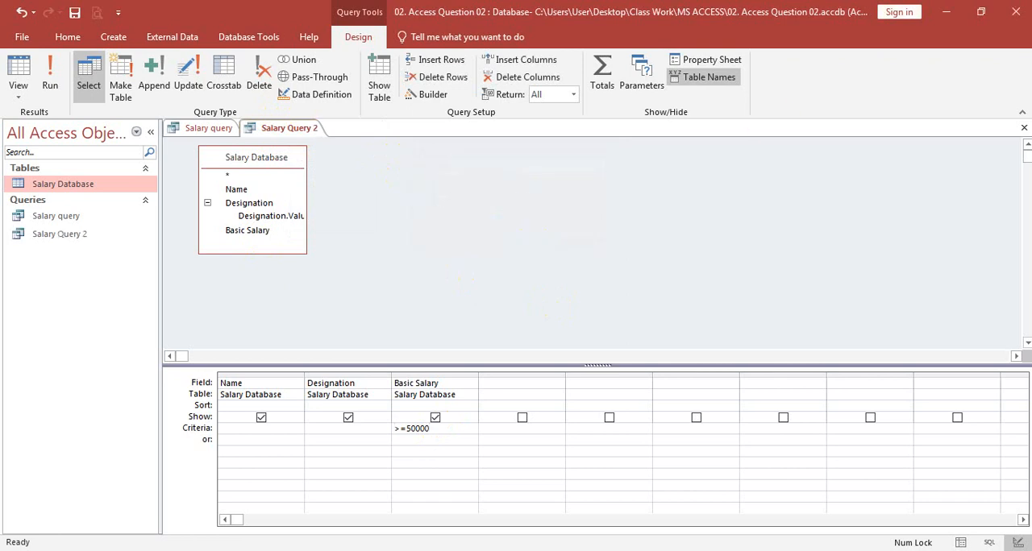
{"action": "left_click", "coordinate": [1024, 127]}
{"action": "double_click", "coordinate": [76, 234]}
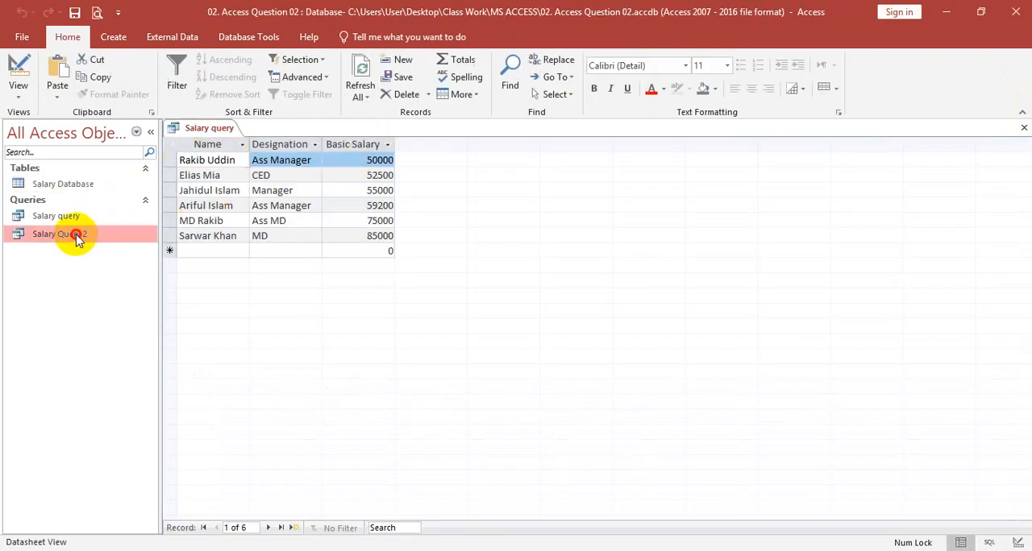